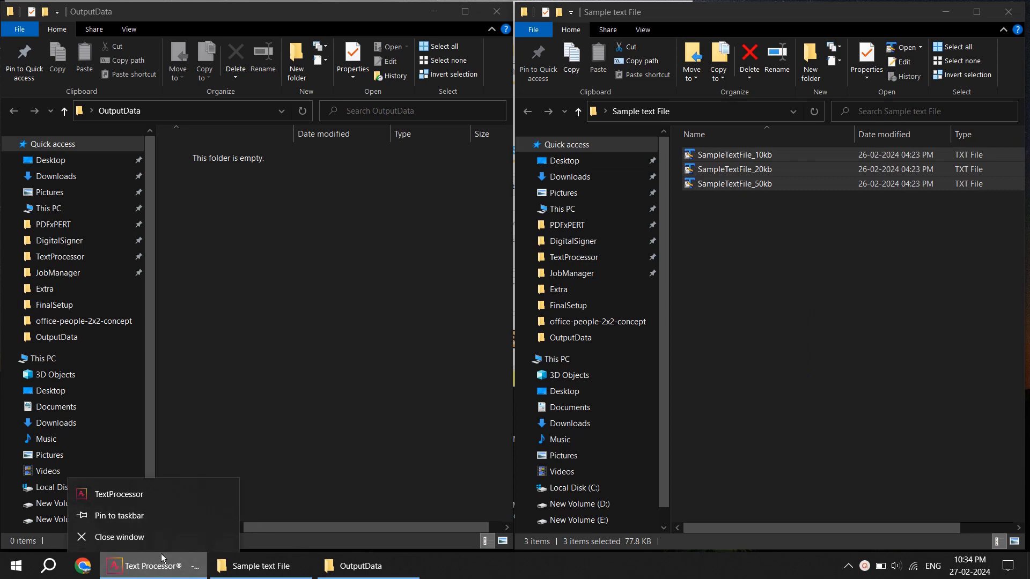
Switch to Text Processor and add SampleTextFile_10kb, SampleTextFile_20kb and SampleTextFile_50kb from the Sample text File folder to the input list.
left_click(150, 501)
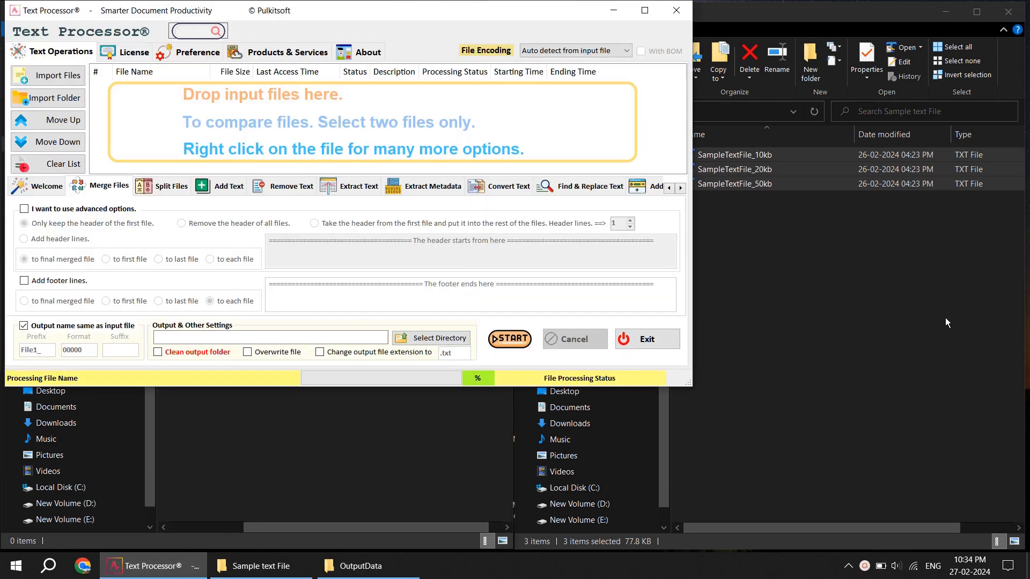
left_click(915, 322)
left_click_drag(915, 323, 718, 123)
left_click_drag(726, 174, 182, 130)
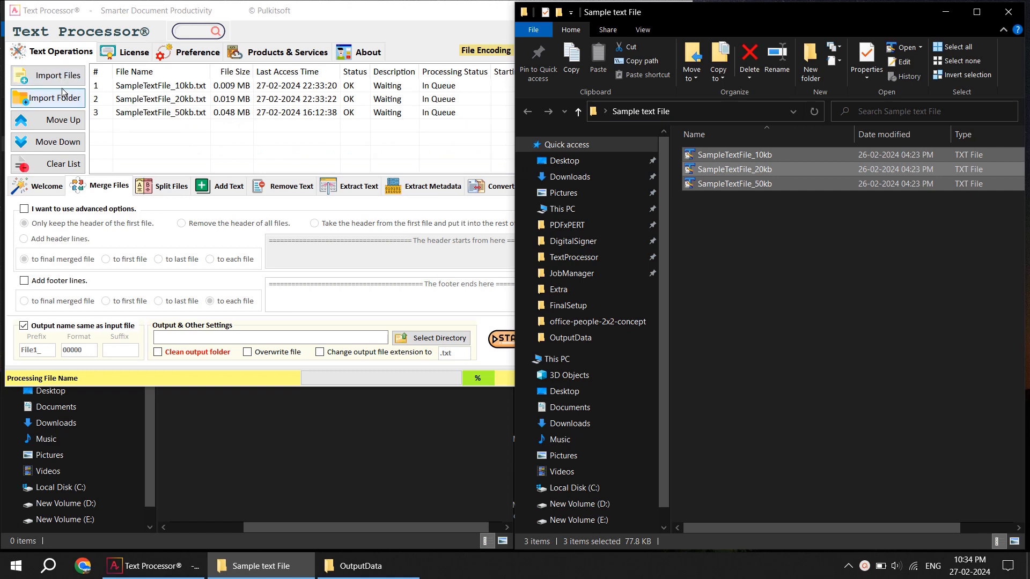
left_click(134, 139)
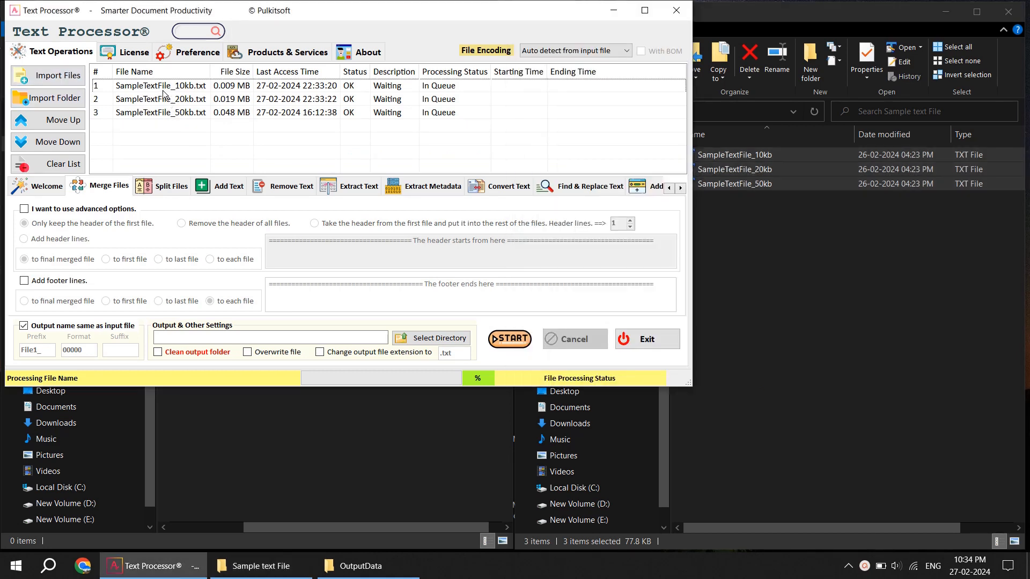
View the content of SampleTextFile_10kb.txt from the input list and close the viewer.
right_click(160, 90)
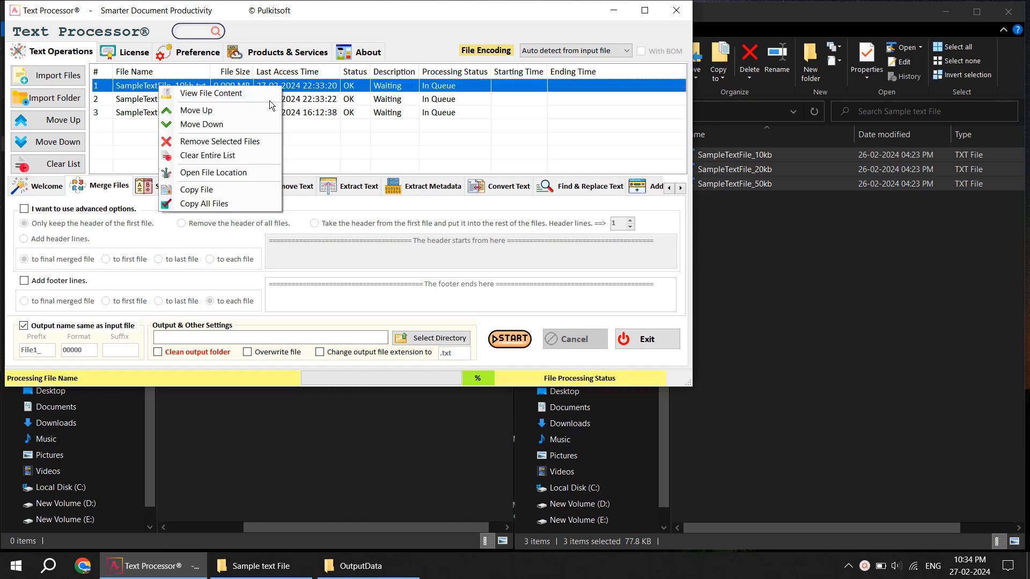
left_click(250, 92)
left_click(1012, 7)
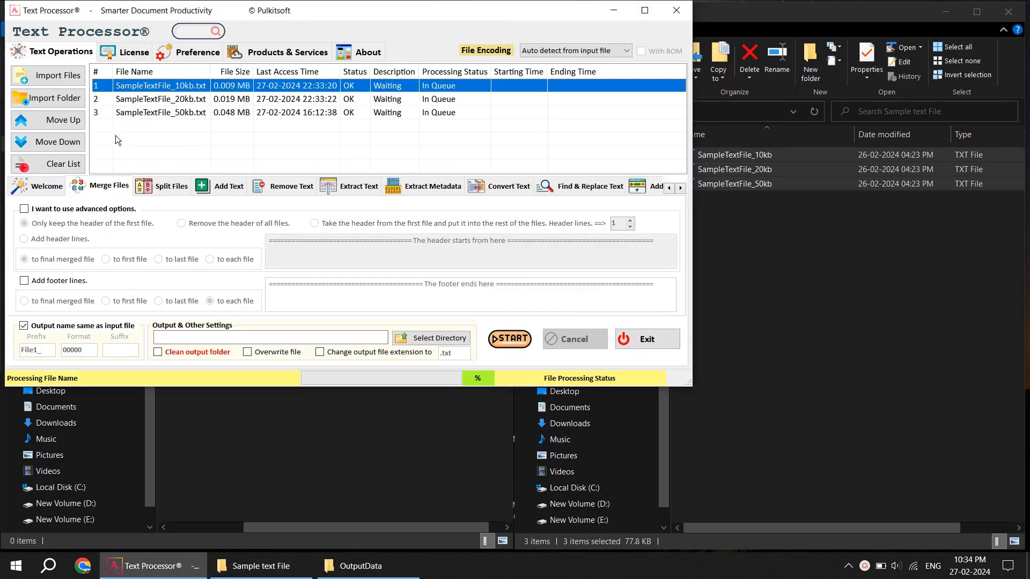
left_click_drag(214, 144, 139, 102)
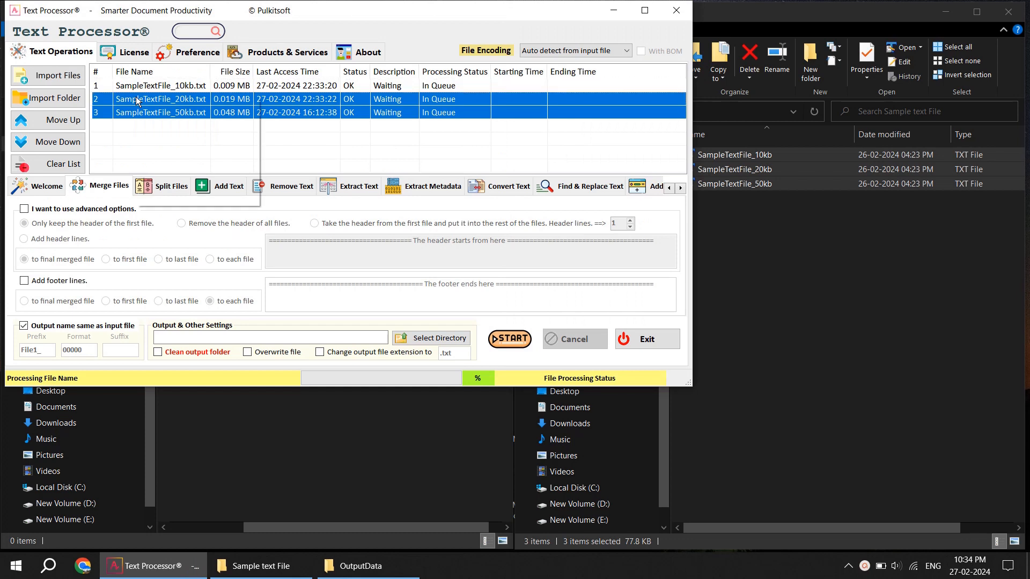
right_click(137, 98)
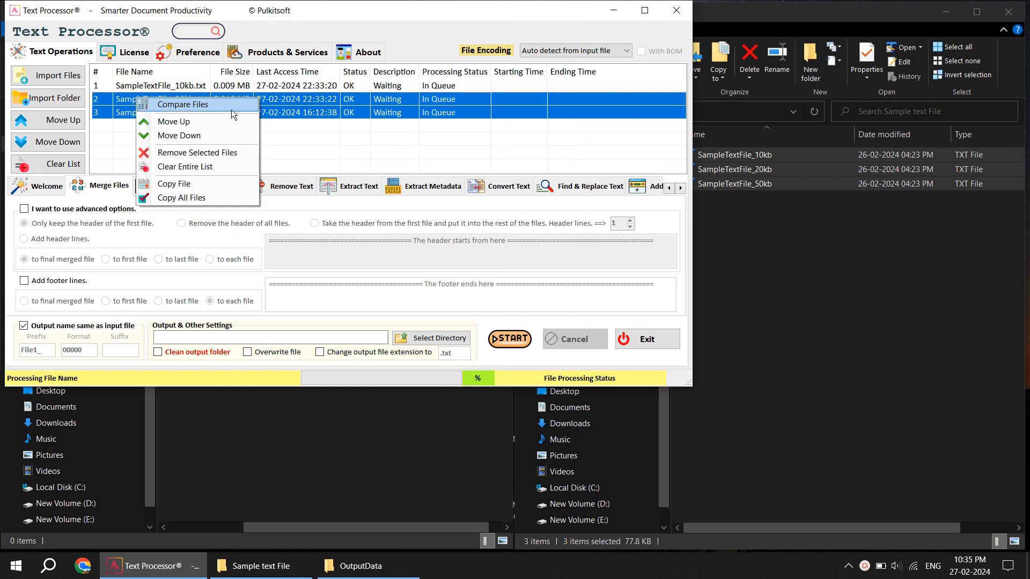
left_click(282, 135)
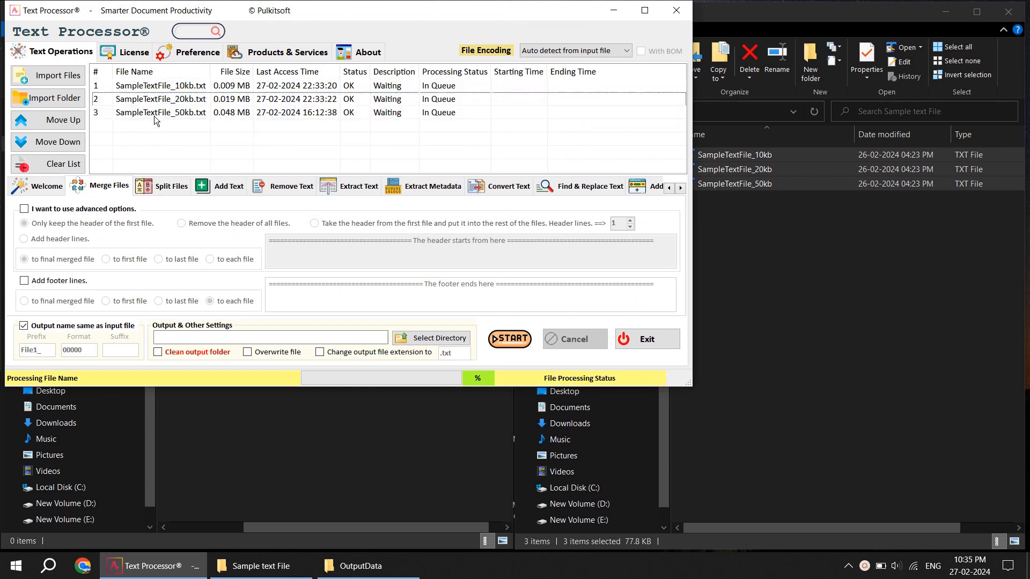
left_click(194, 39)
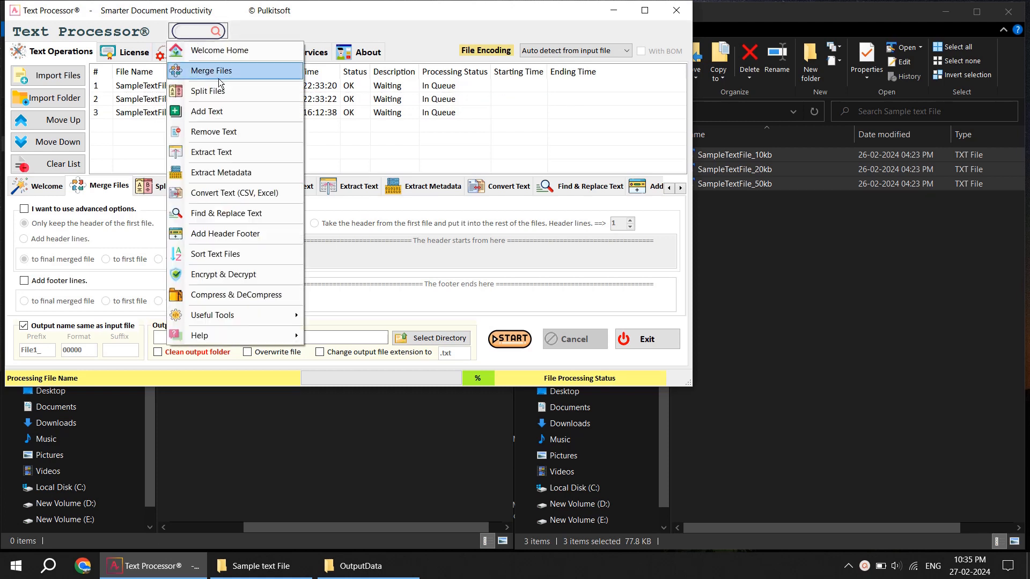
left_click(133, 137)
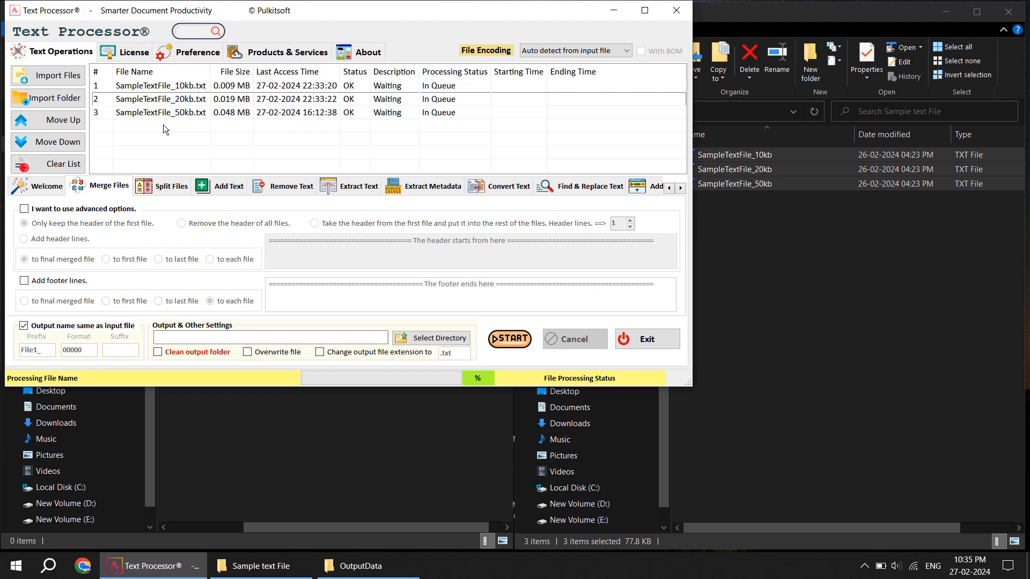
left_click(63, 209)
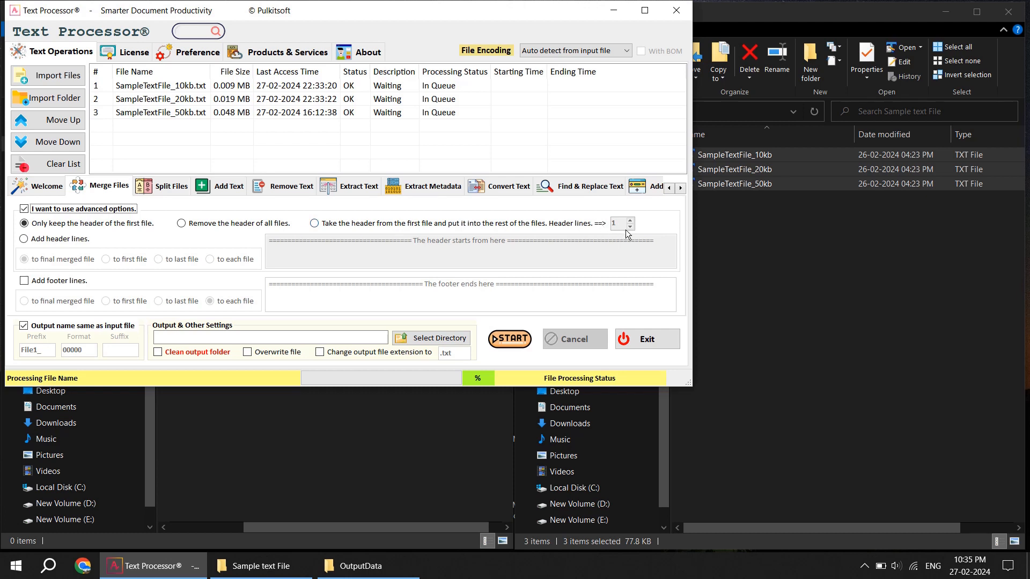
left_click(463, 224)
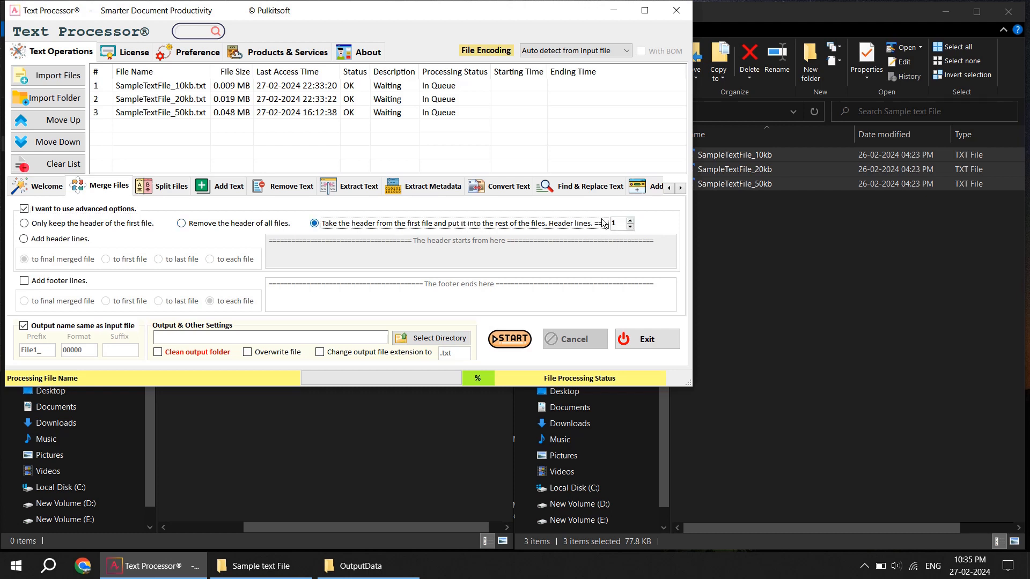
left_click(43, 242)
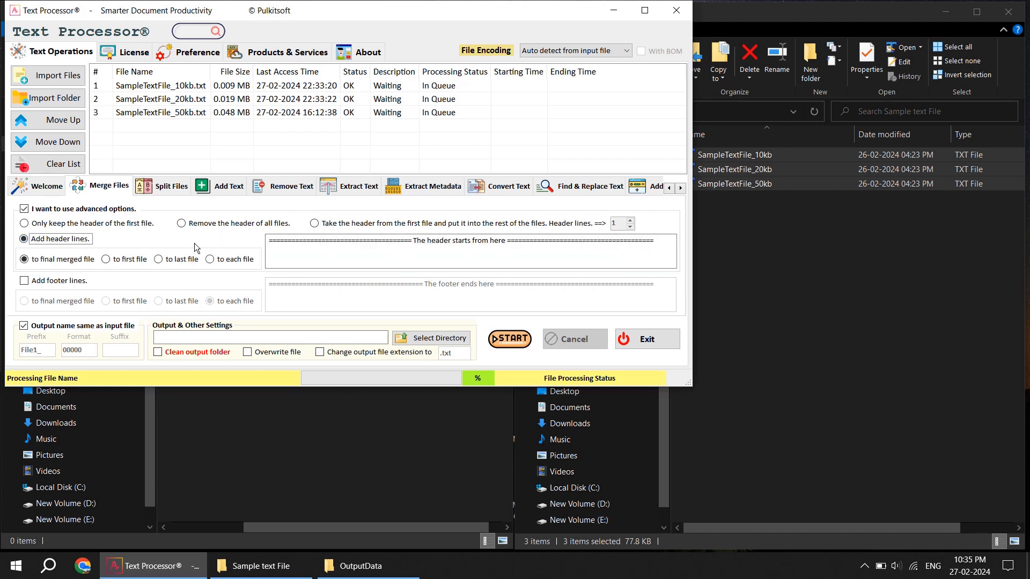
left_click(60, 282)
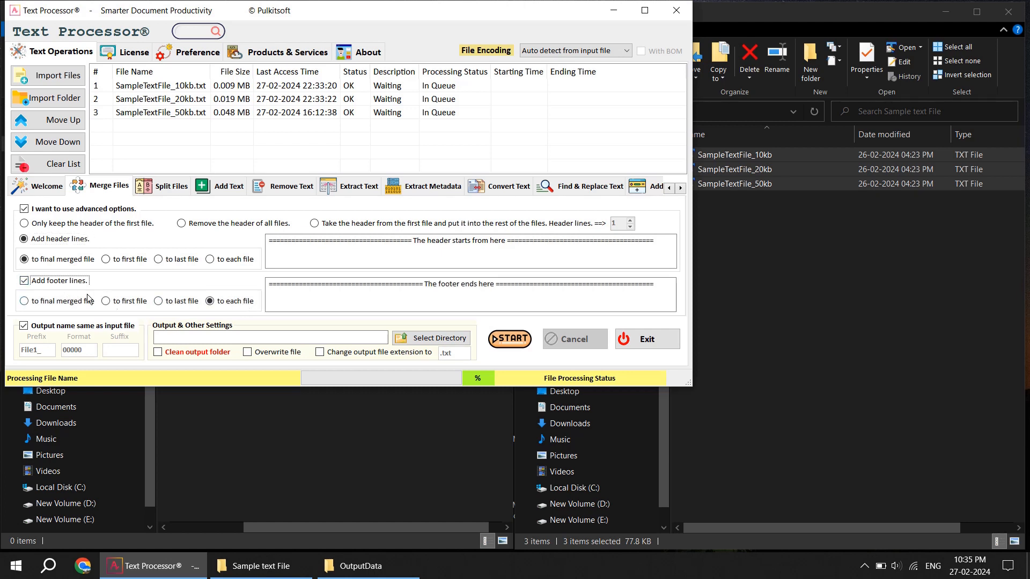
left_click(69, 282)
left_click(46, 211)
left_click(45, 213)
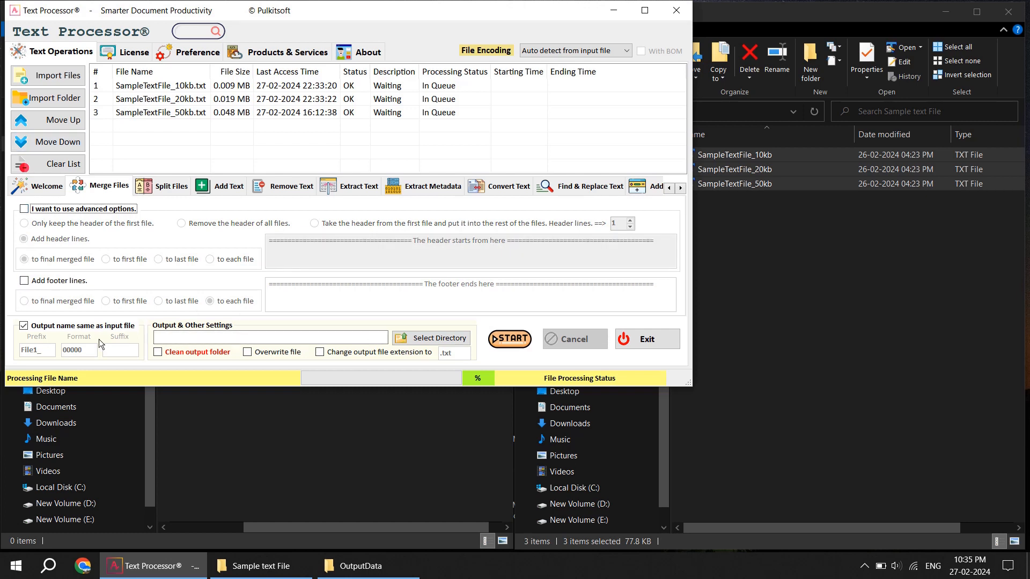
Set the output directory for the merged file to the OutputData folder on the Desktop.
mouse_move(36, 333)
mouse_move(190, 355)
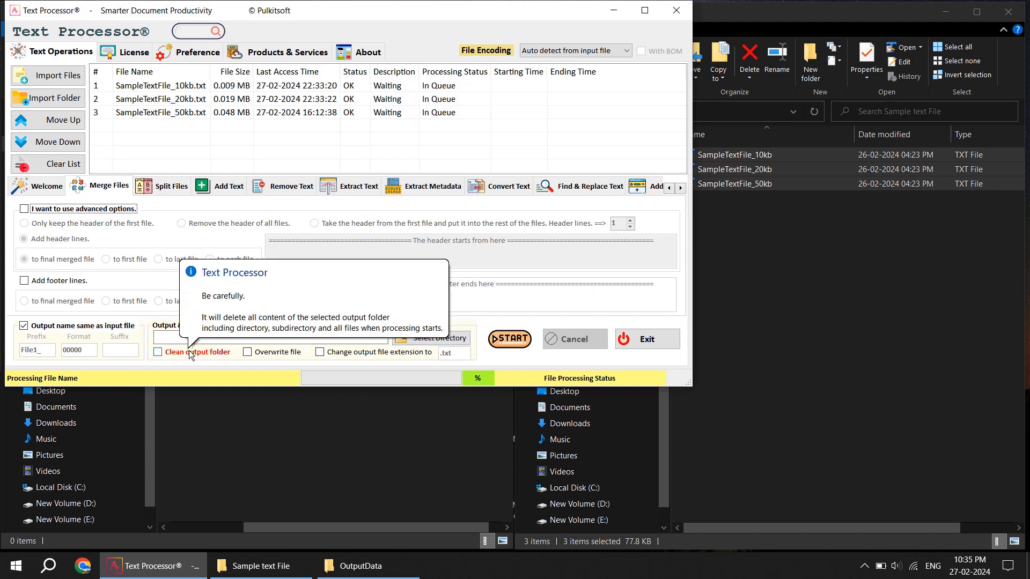
left_click(434, 344)
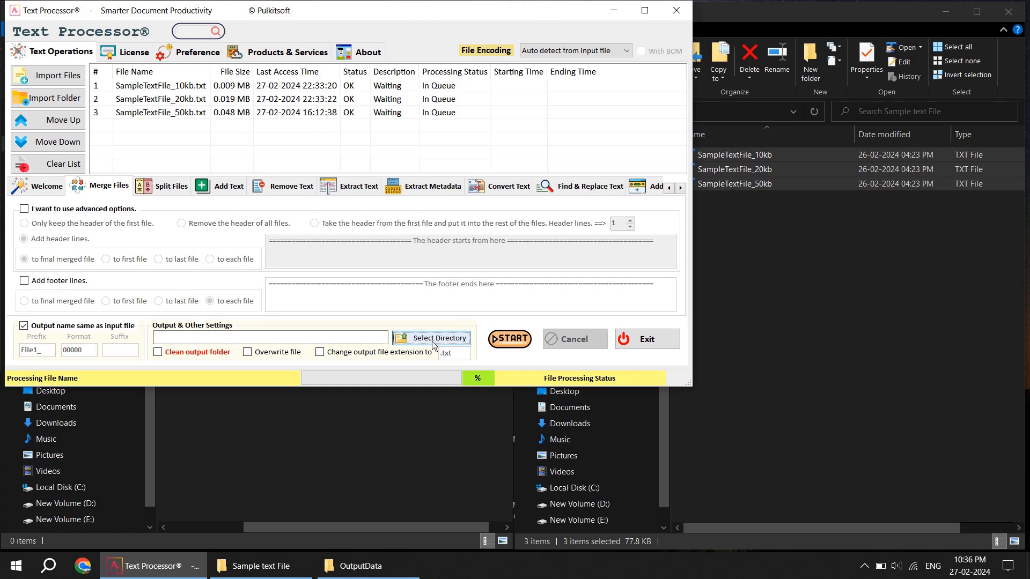
scroll(509, 286, "down", 5)
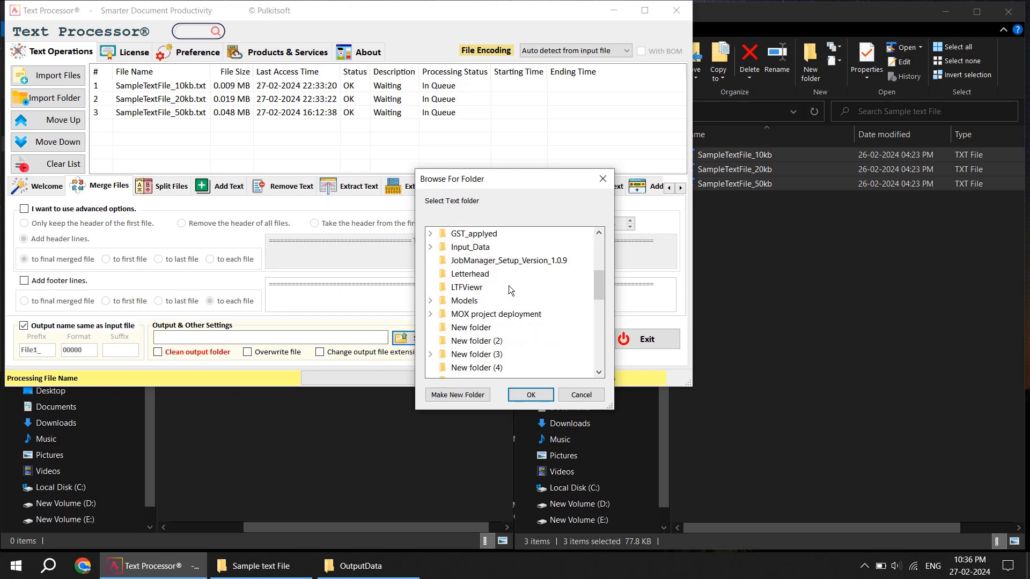
left_click(368, 566)
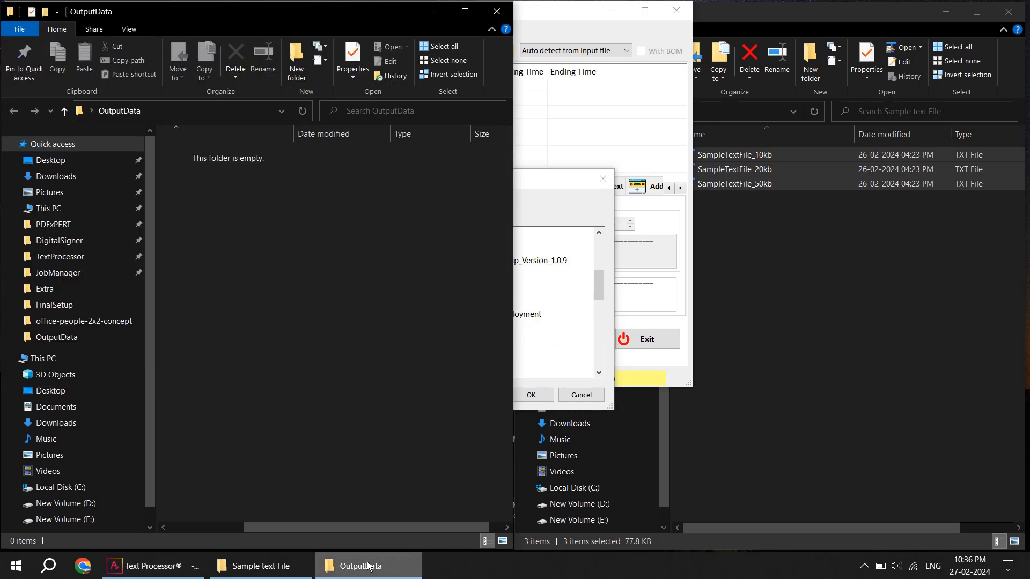
left_click(368, 566)
scroll(532, 311, "down", 7)
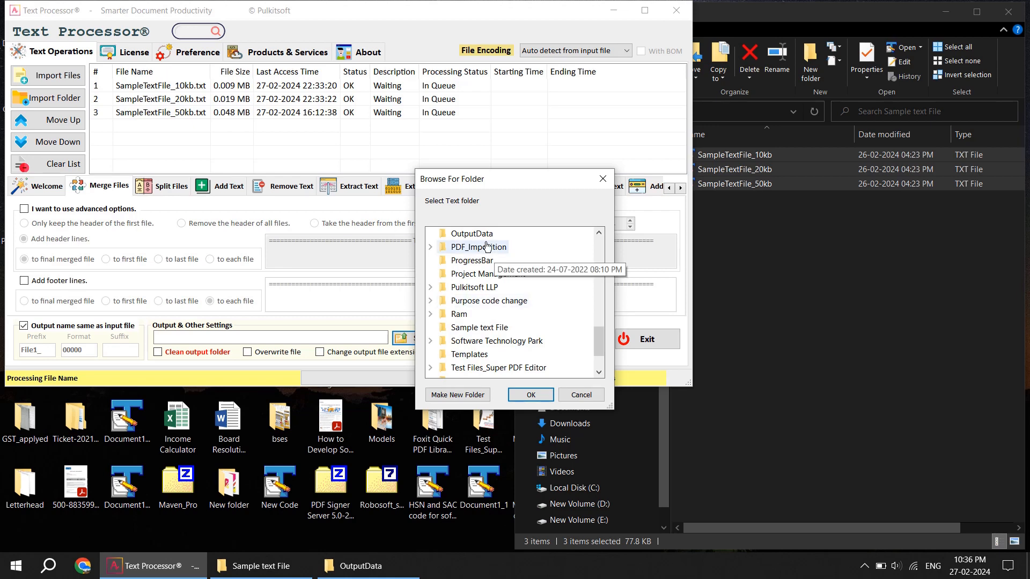
left_click(471, 234)
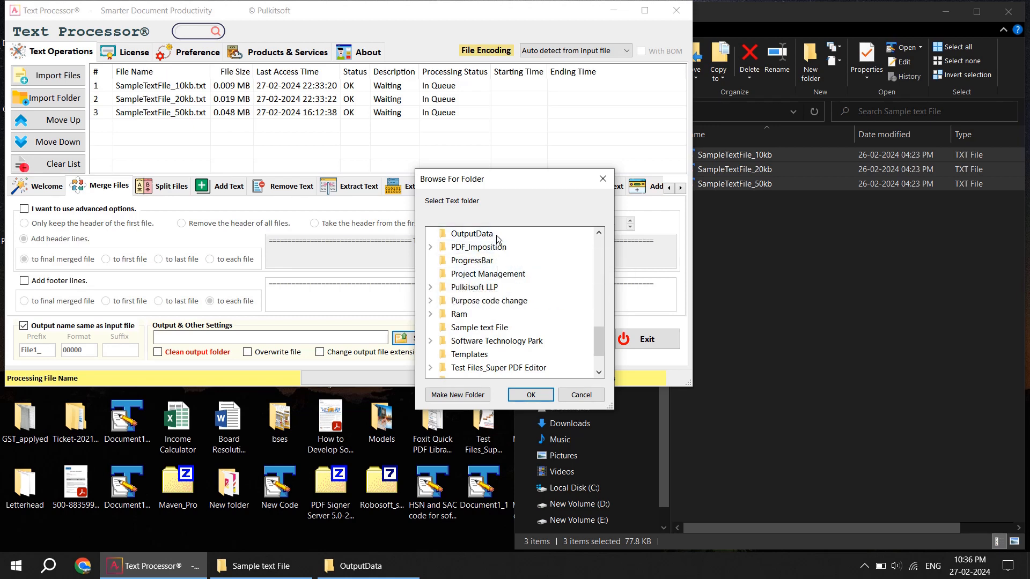
left_click(540, 401)
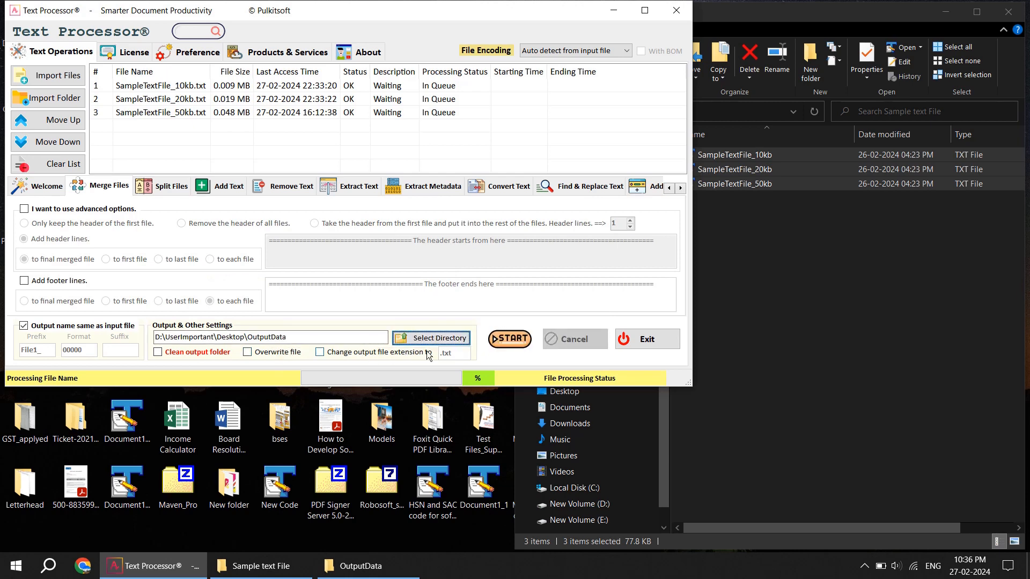
Check the OutputData folder, merge the three listed text files without changing the output extension, and dismiss the completion message.
left_click(351, 354)
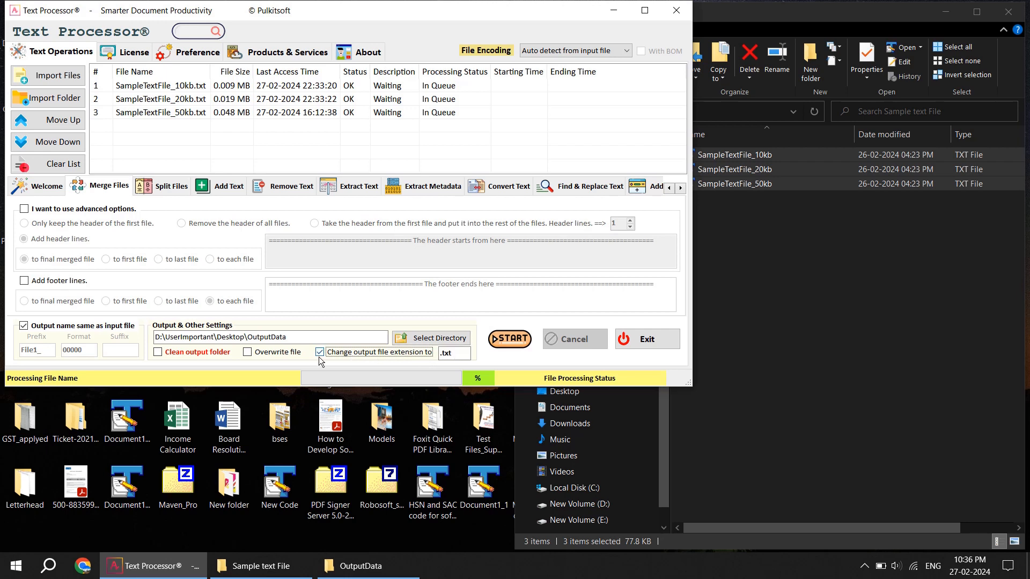
left_click(333, 355)
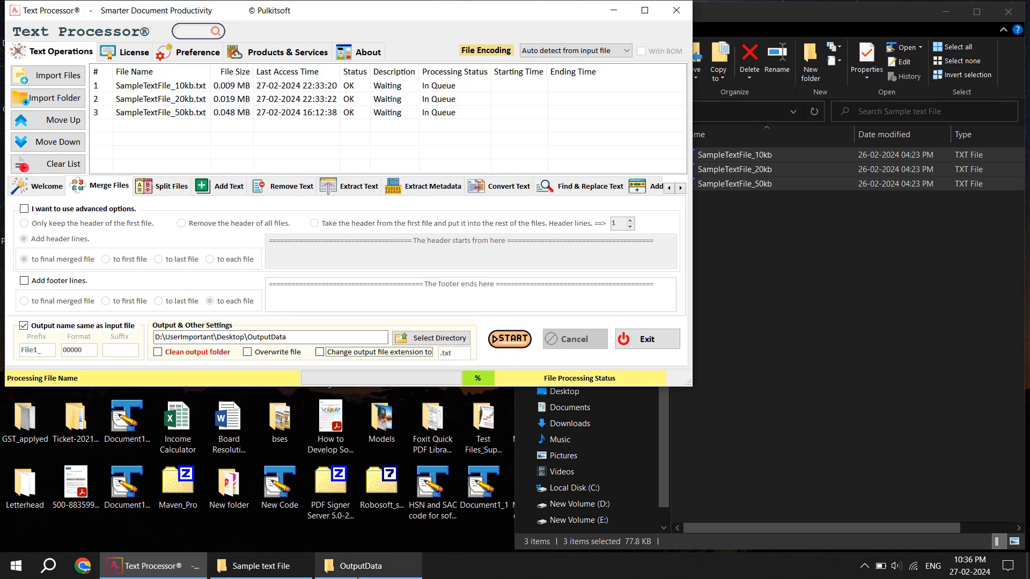
left_click(358, 568)
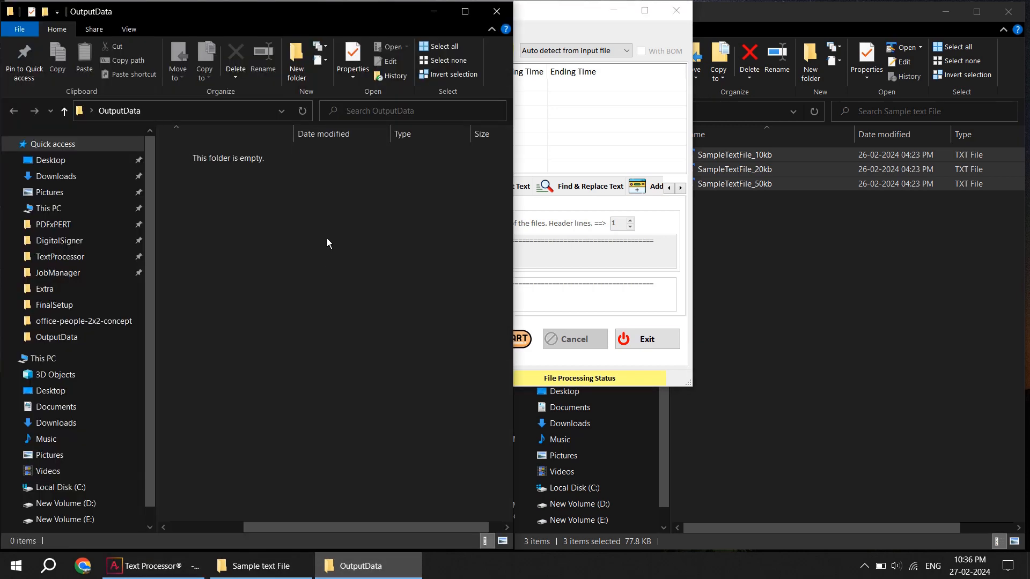
left_click(537, 6)
left_click(510, 340)
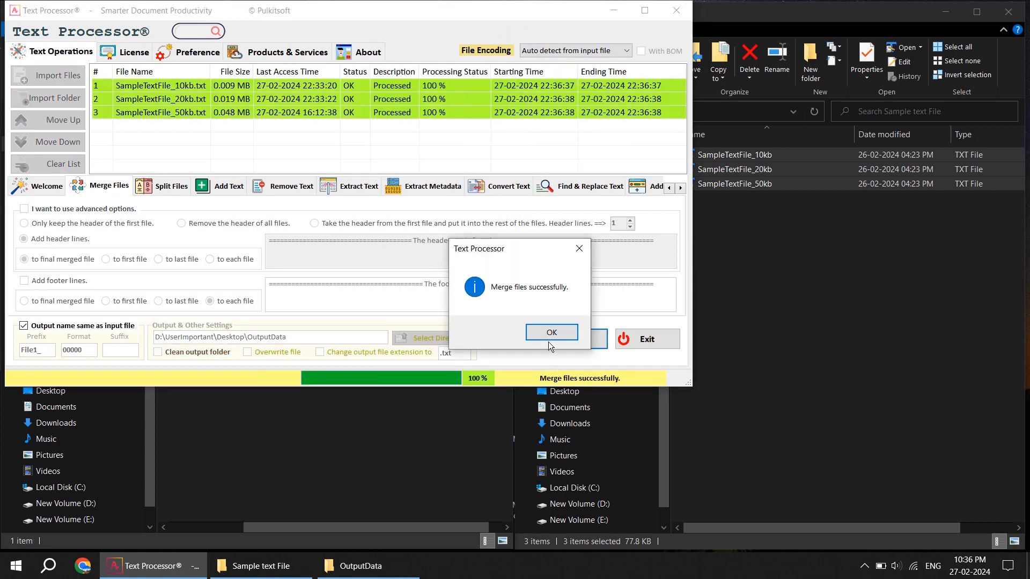
left_click(551, 334)
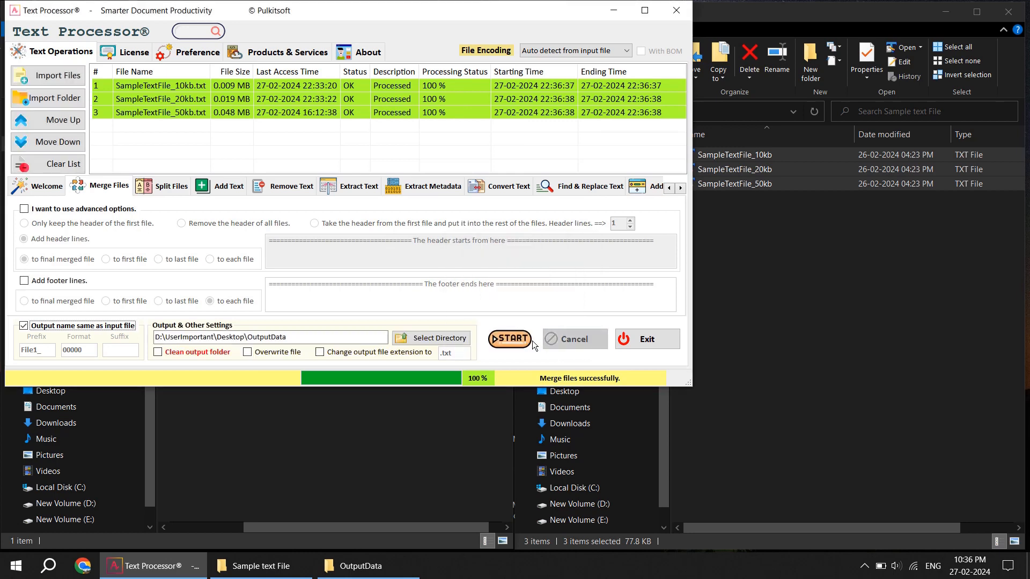
Open the merged SampleTextFile_10kb from the OutputData folder in TextPad, examine its text, and close it.
left_click(391, 444)
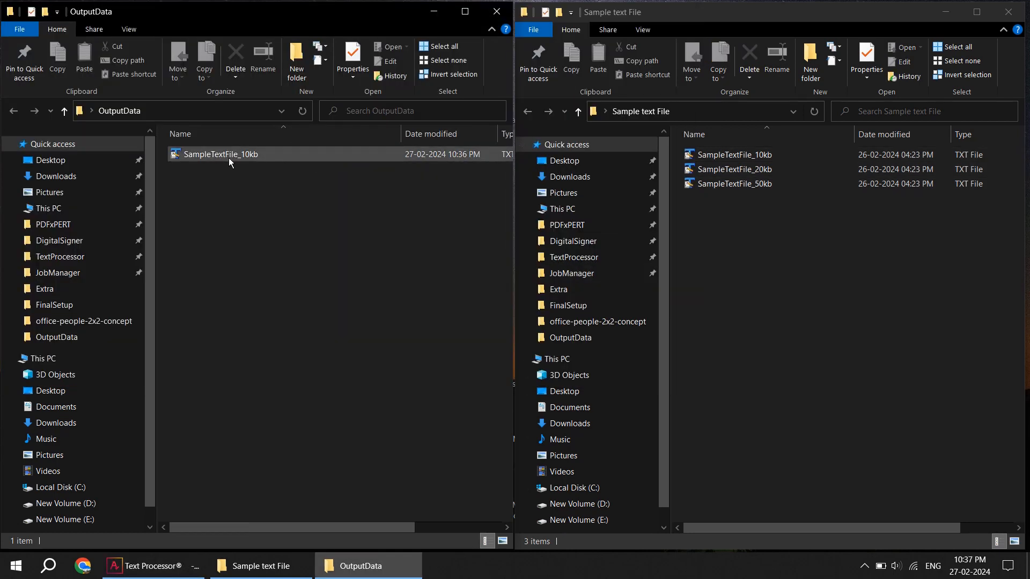
mouse_move(229, 160)
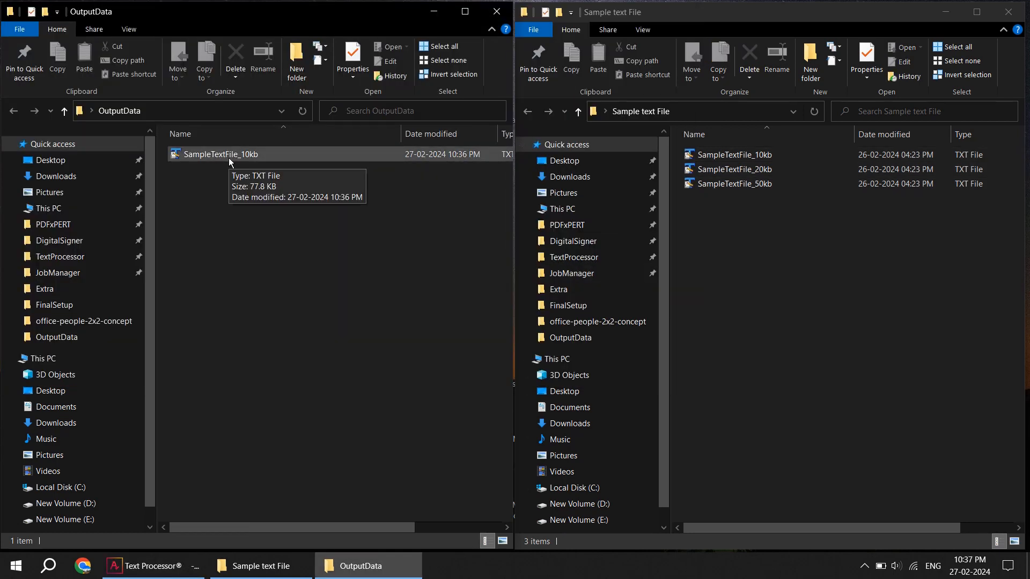
left_click(229, 158)
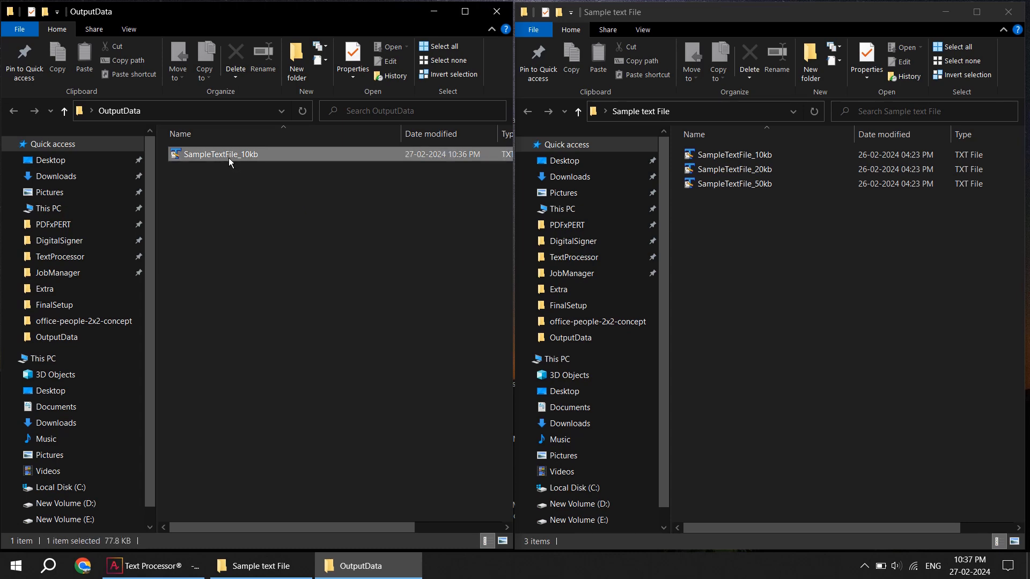
double_click(228, 157)
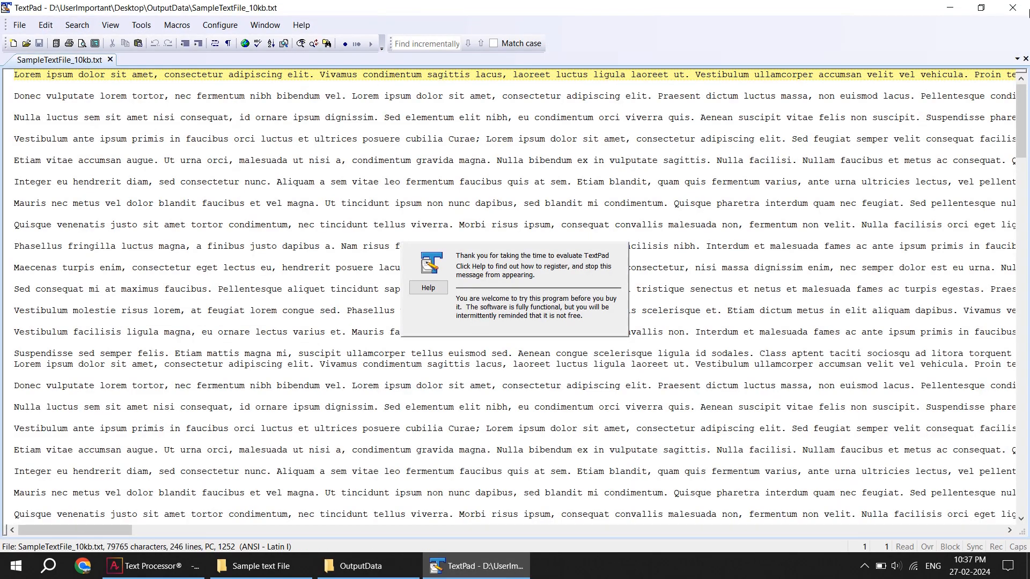
left_click_drag(1021, 91, 1015, 40)
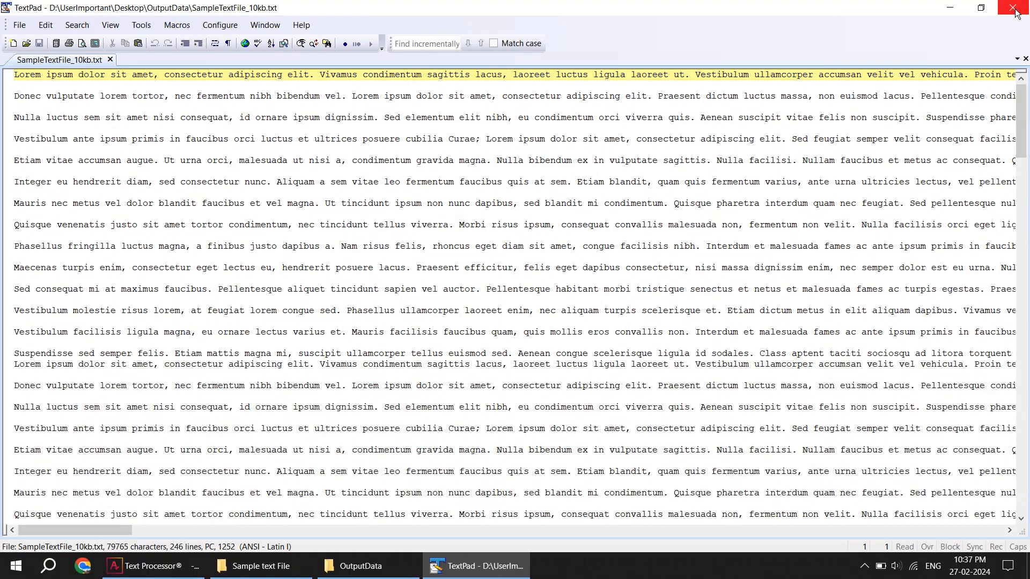
left_click(1017, 11)
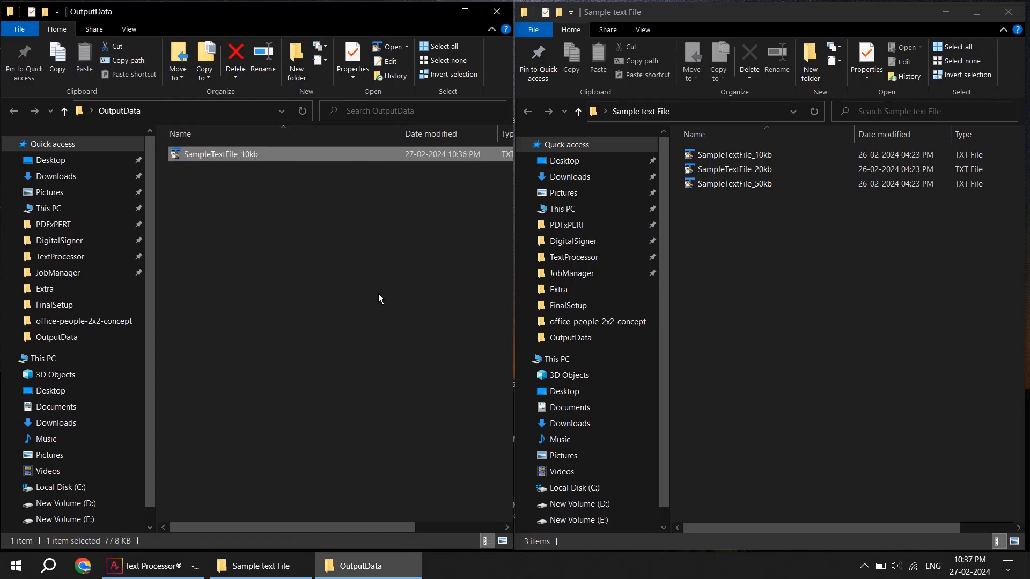
Delete the merged SampleTextFile_10kb from the OutputData folder.
key("Delete")
Switch to Text Processor and enable the advanced merge options with only the header of the first file kept.
left_click(161, 566)
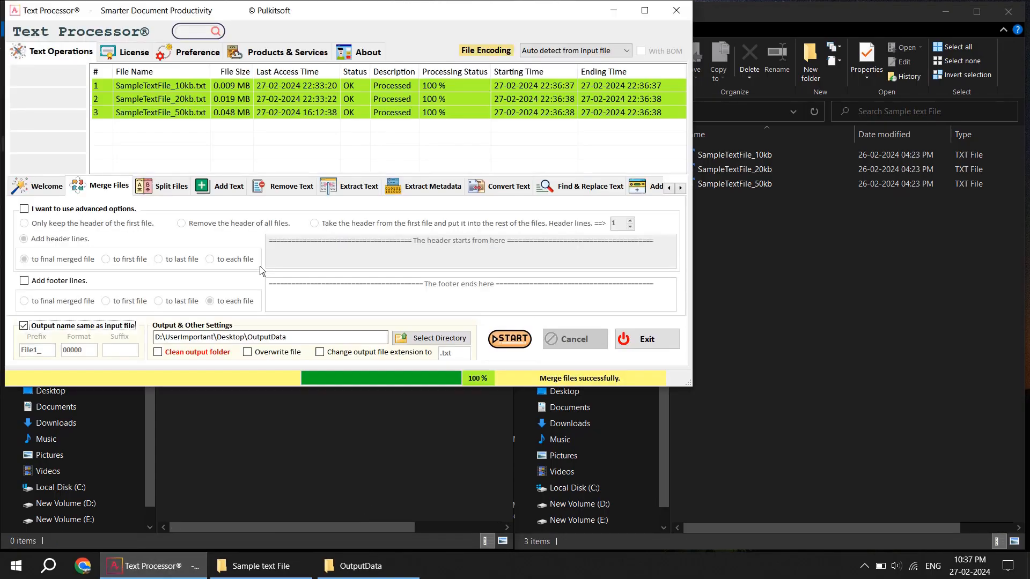
left_click(99, 210)
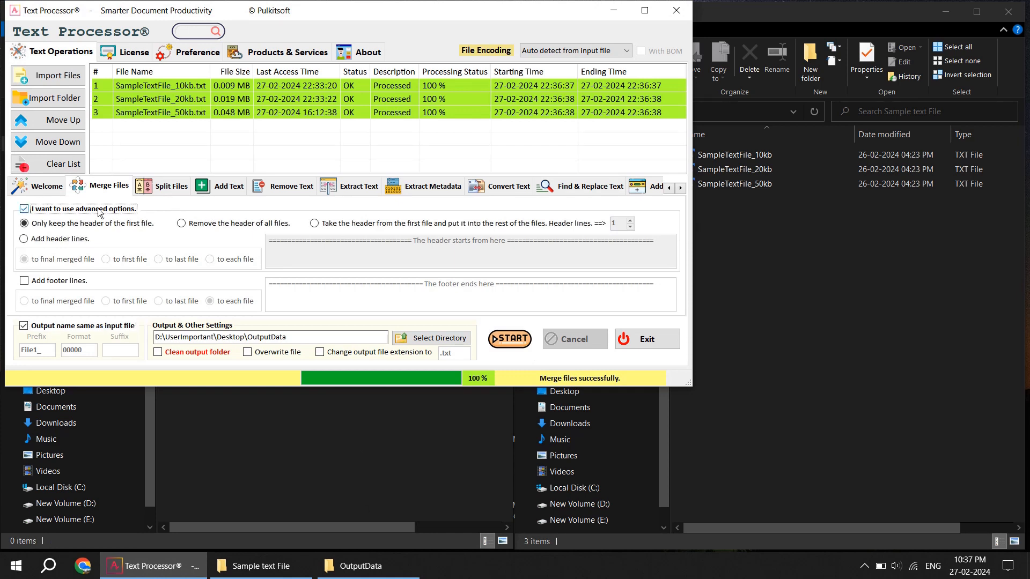
mouse_move(54, 230)
View the content of SampleTextFile_10kb.txt from the file list, examine its first line, and close the viewer.
left_click(159, 129)
left_click(158, 99)
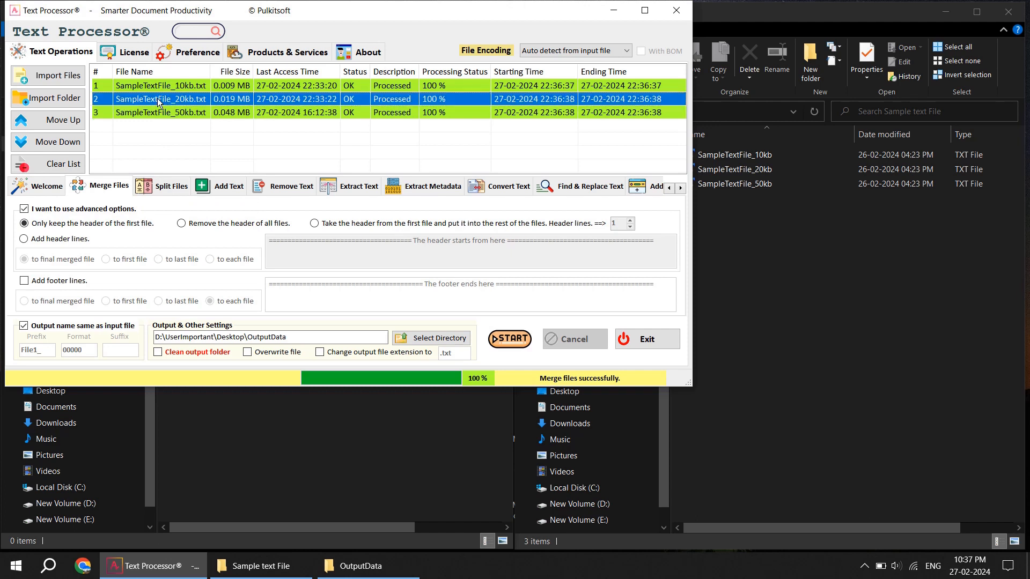
left_click(168, 86)
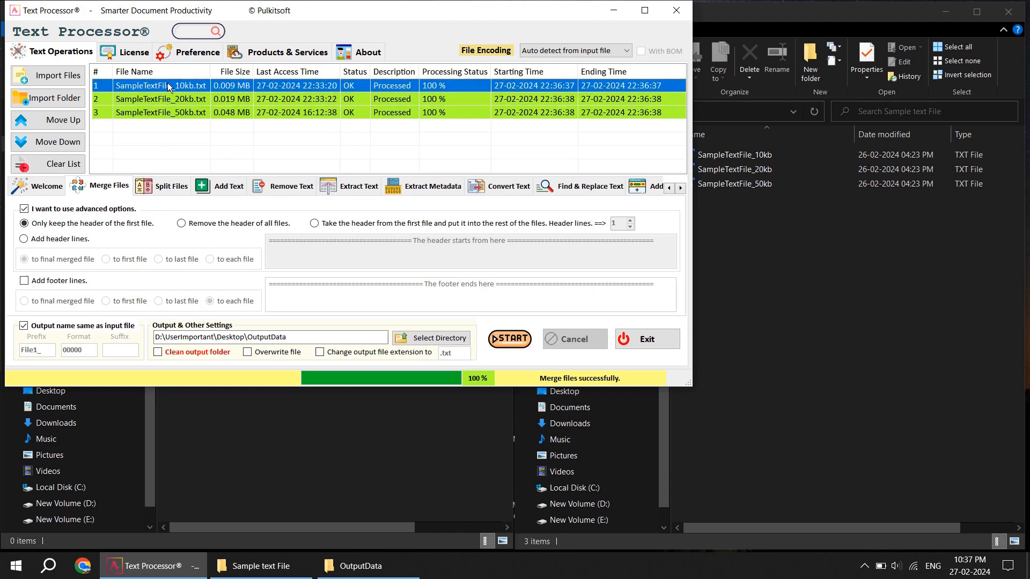
right_click(167, 83)
left_click(185, 90)
left_click_drag(51, 47, 181, 48)
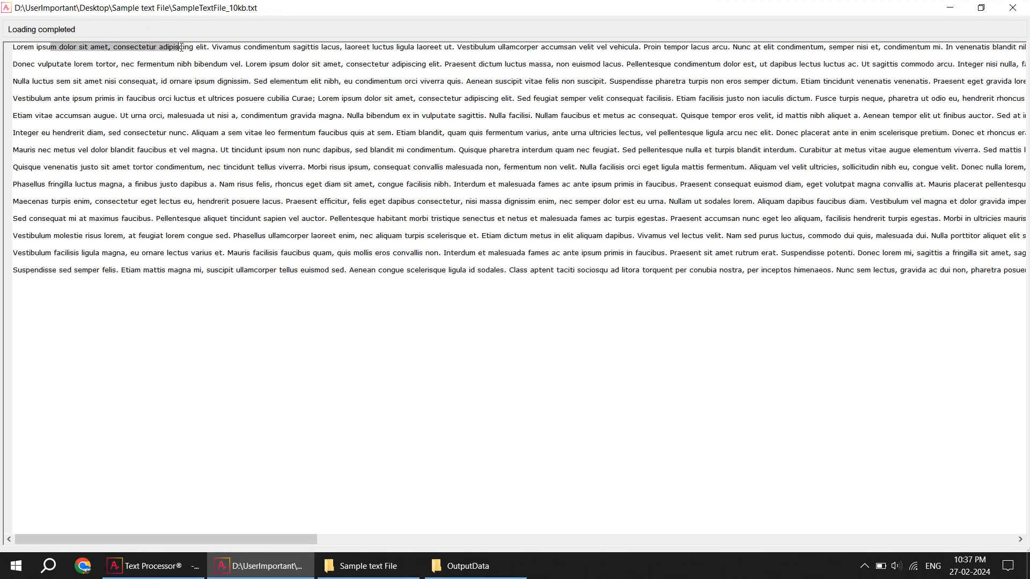
left_click(1012, 7)
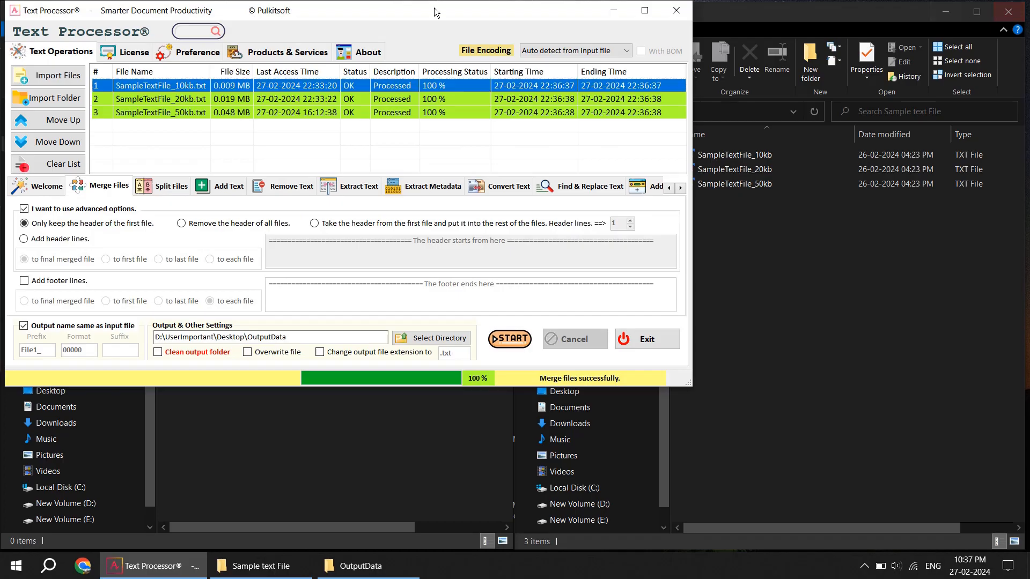
View the contents of SampleTextFile_20kb.txt and SampleTextFile_50kb.txt from the file list, closing the viewer after each.
left_click(174, 105)
right_click(174, 104)
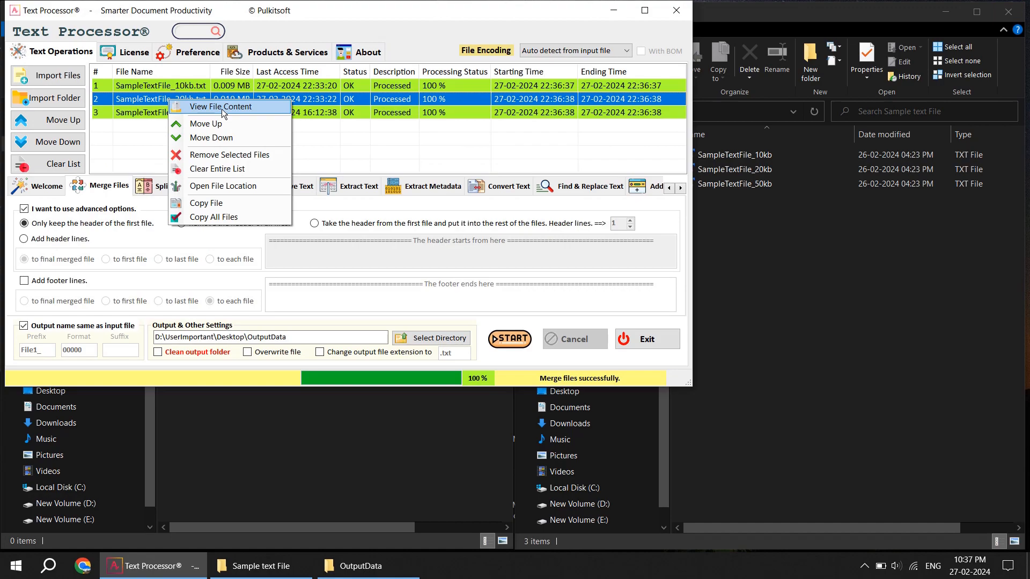
left_click(215, 107)
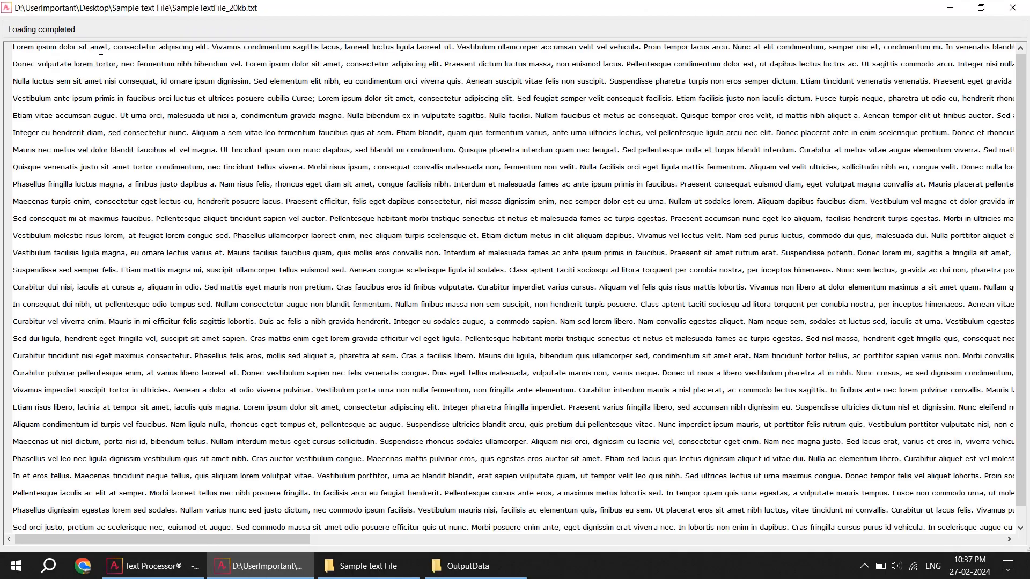
left_click(1015, 7)
left_click(139, 114)
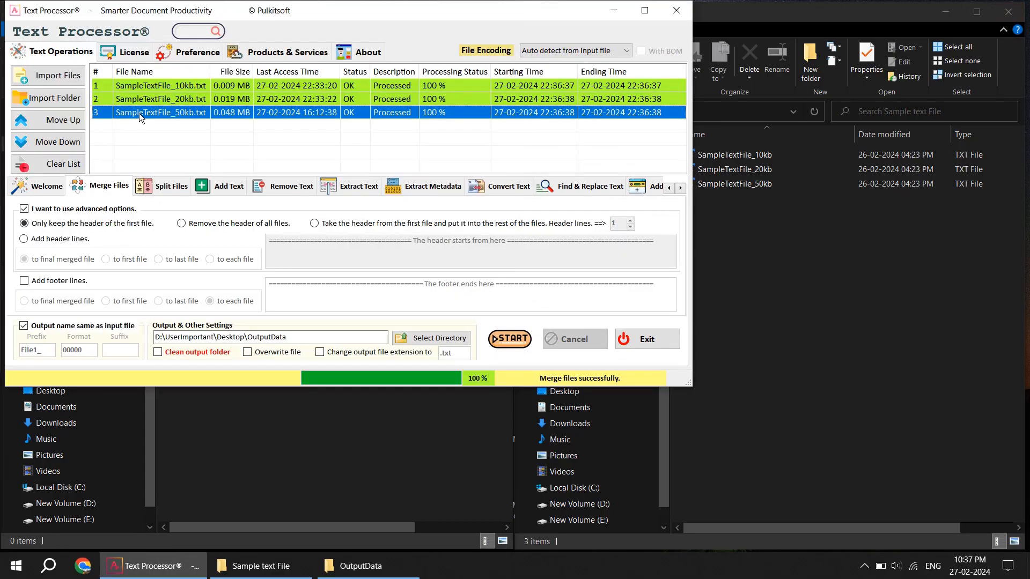
right_click(140, 114)
left_click(195, 124)
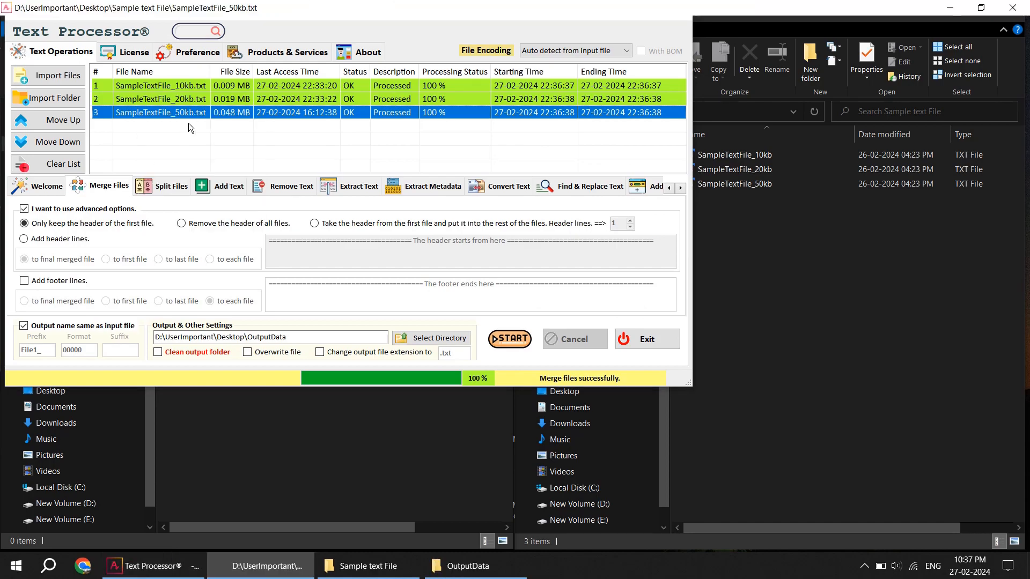
left_click(1014, 7)
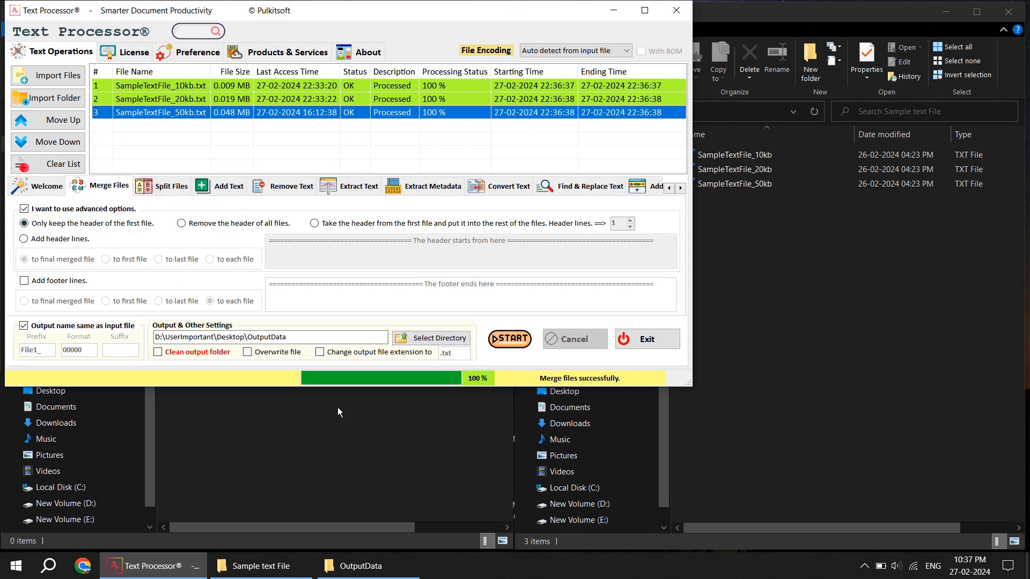
Allow overwriting of existing output files, merge the three listed files, and dismiss the completion message.
left_click(270, 352)
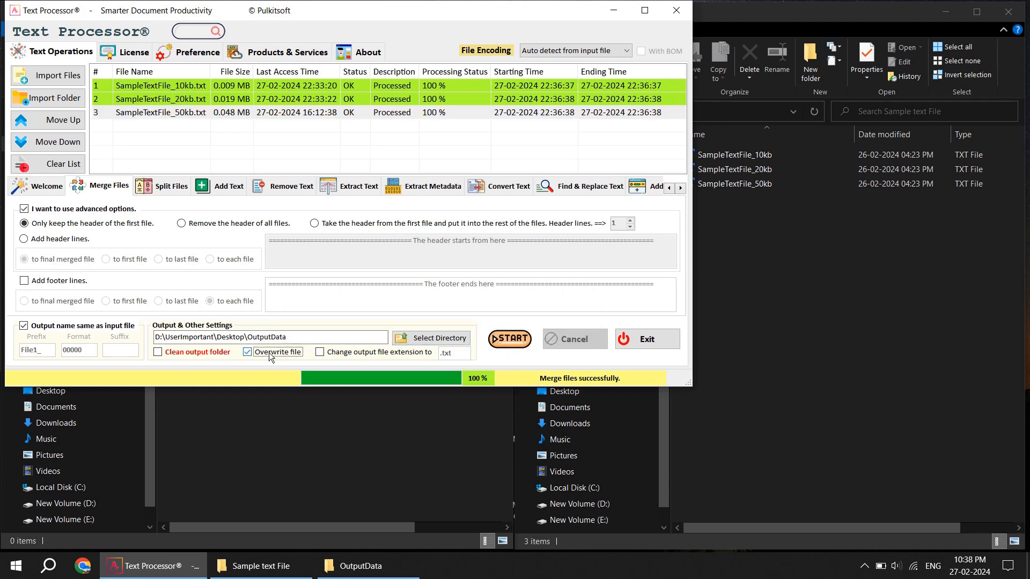
left_click(502, 337)
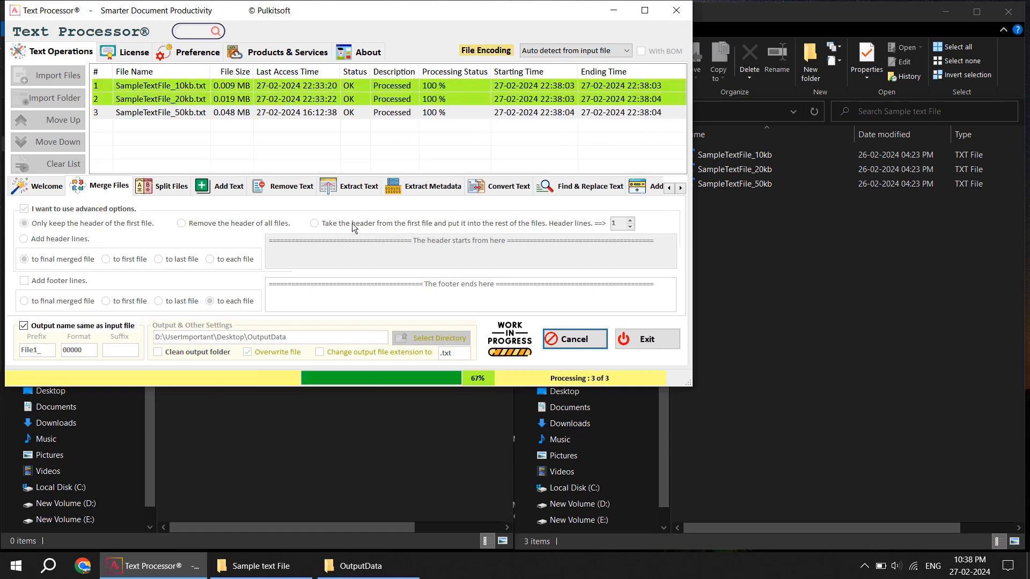
left_click(552, 333)
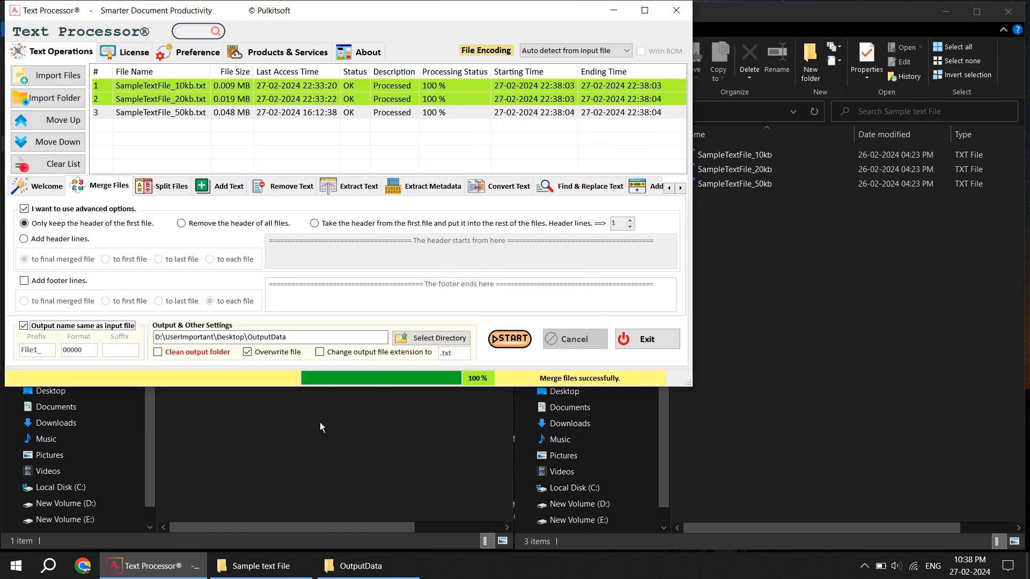
Open the merged SampleTextFile_10kb from the OutputData folder in TextPad and step through the occurrences of "Lorem ipsum dolor".
left_click(226, 158)
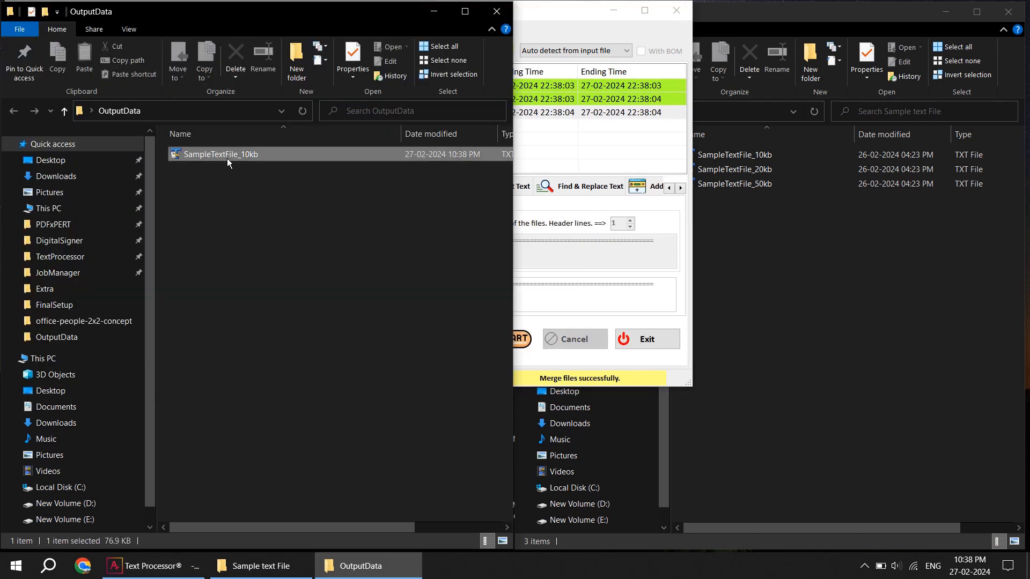
double_click(226, 159)
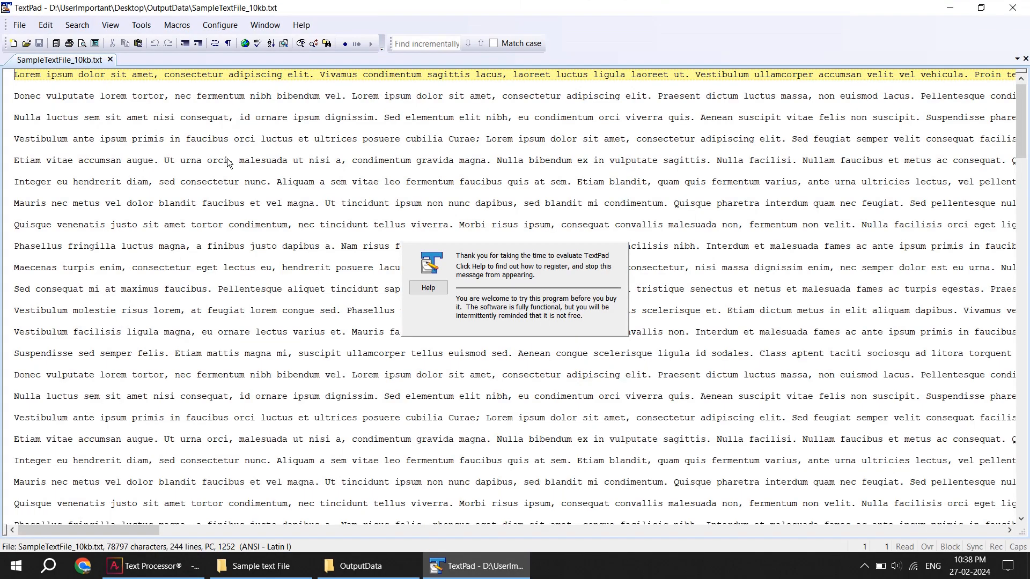
left_click_drag(15, 75, 109, 78)
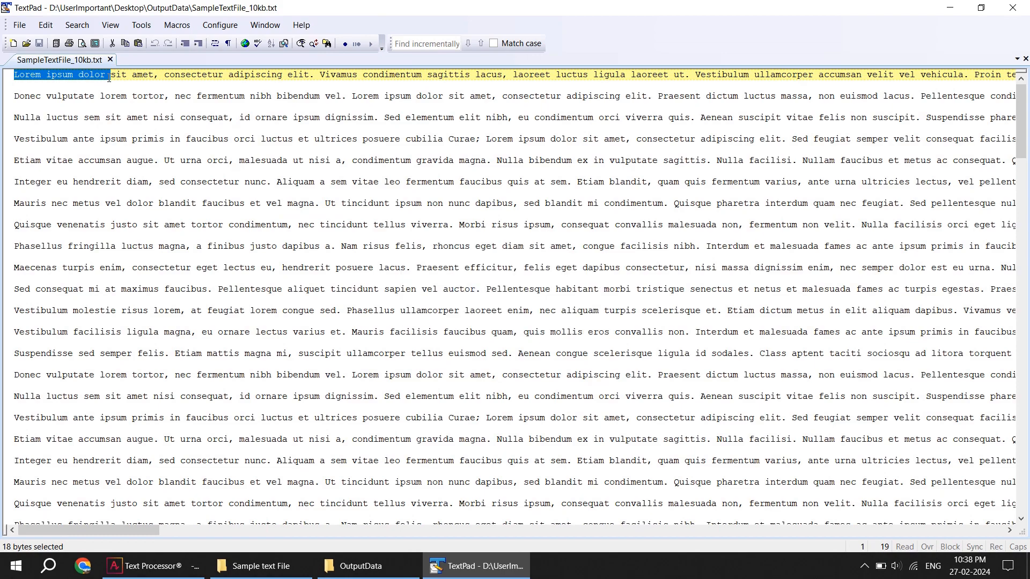
key("F5")
left_click(736, 213)
left_click(738, 214)
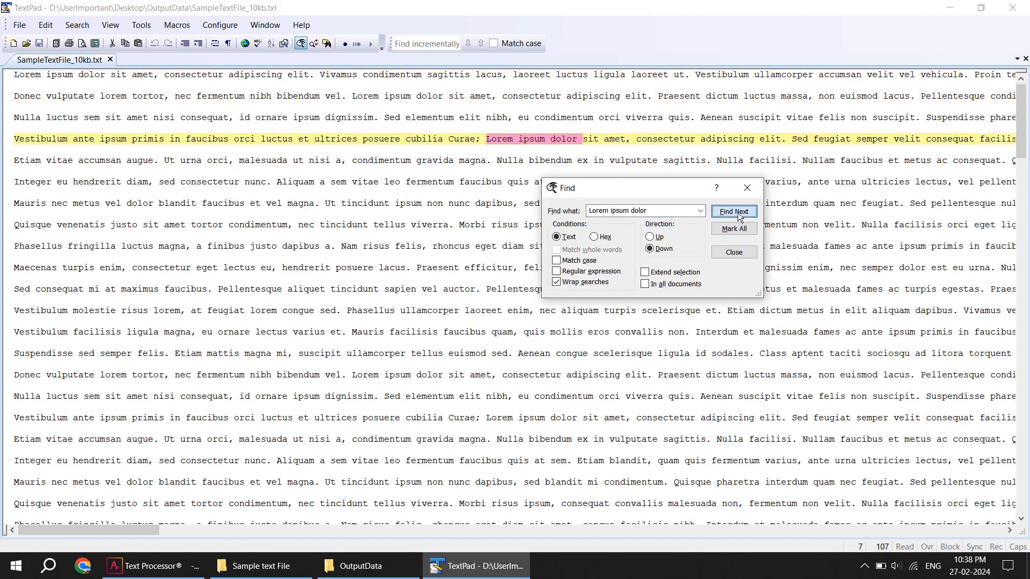
left_click(738, 215)
left_click(739, 215)
left_click(738, 215)
left_click(738, 214)
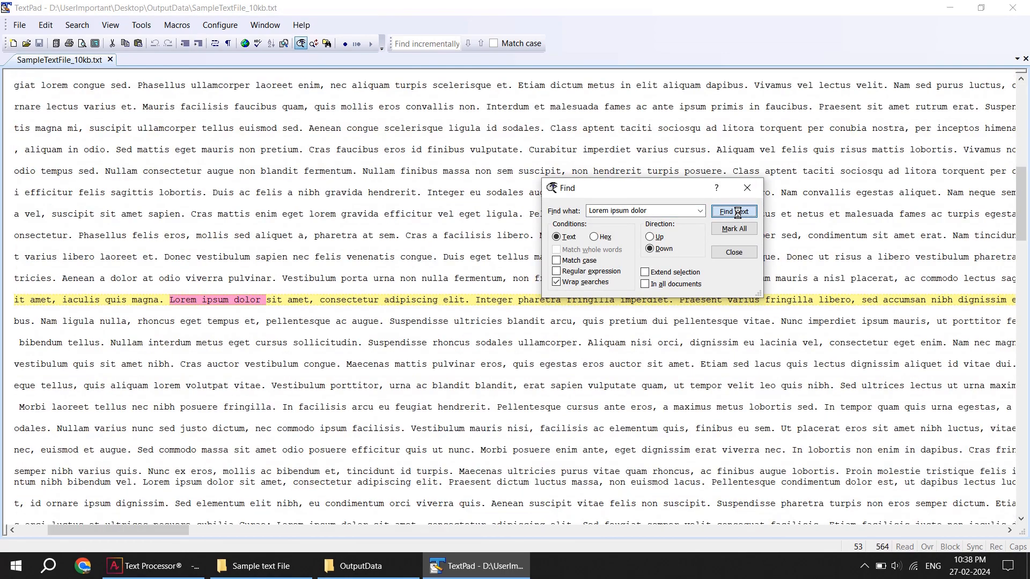
left_click(738, 214)
left_click(738, 214)
left_click(738, 215)
left_click(738, 215)
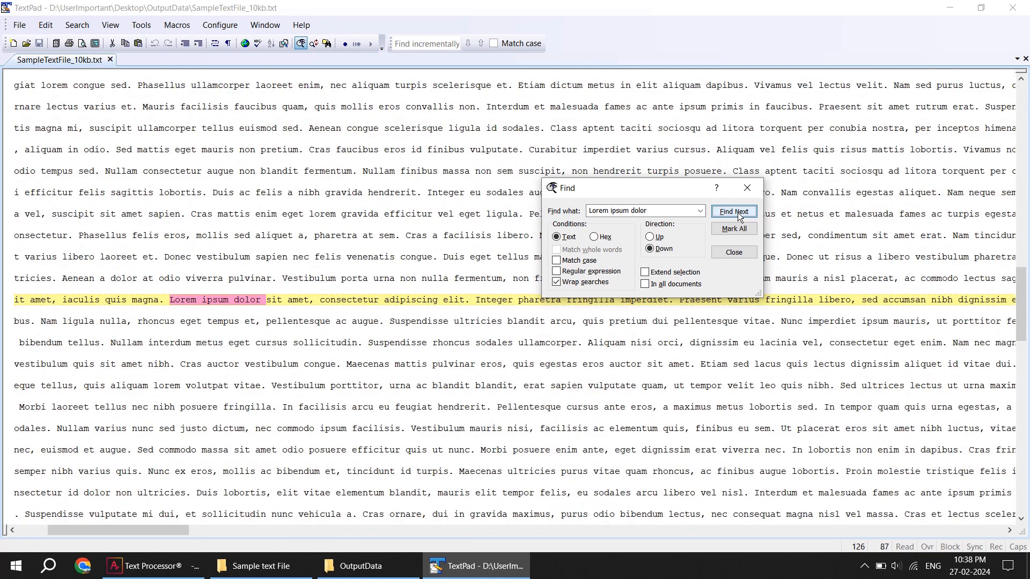
Examine the beginnings of the merged file's lines, then close the search dialog and TextPad.
left_click_drag(187, 533, 54, 542)
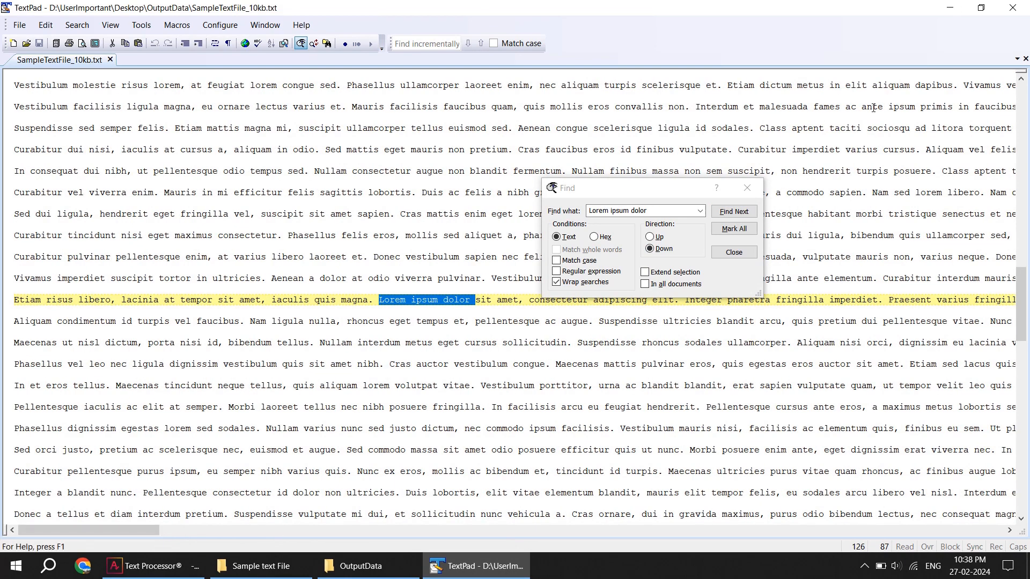
left_click(746, 188)
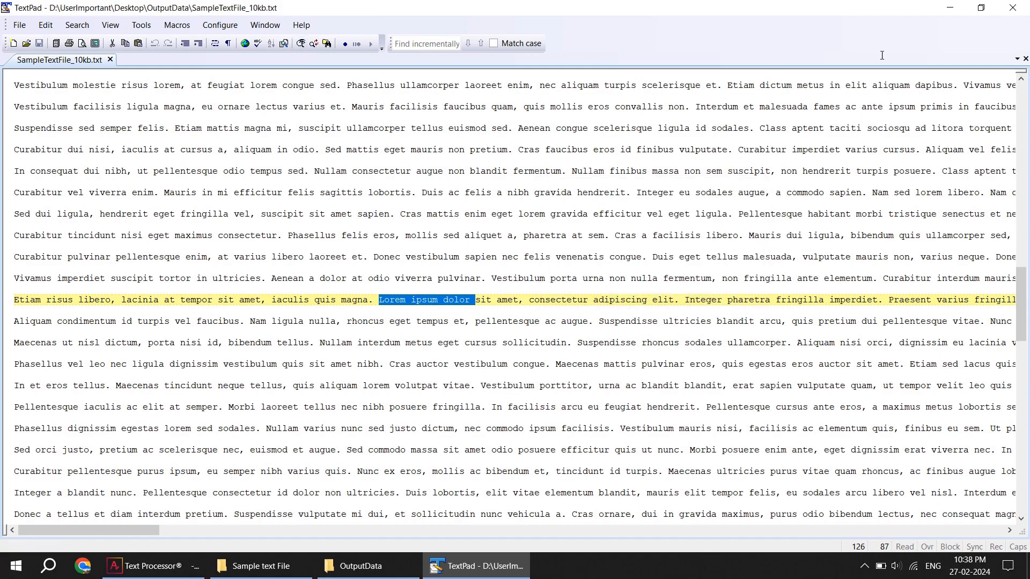
left_click(1012, 7)
Delete the merged SampleTextFile_10kb from the OutputData folder.
left_click(360, 282)
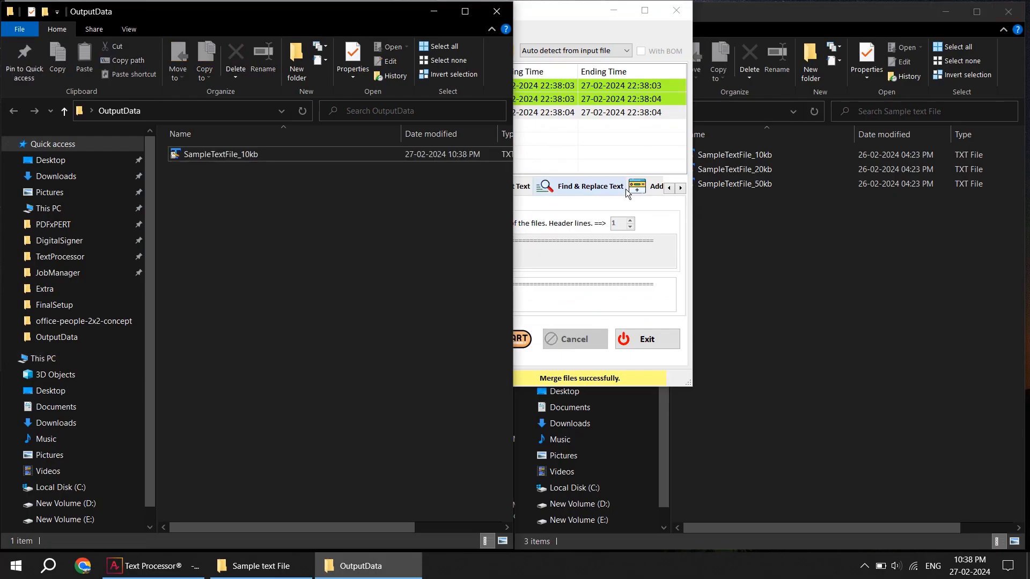
left_click_drag(281, 228, 237, 143)
left_click(226, 59)
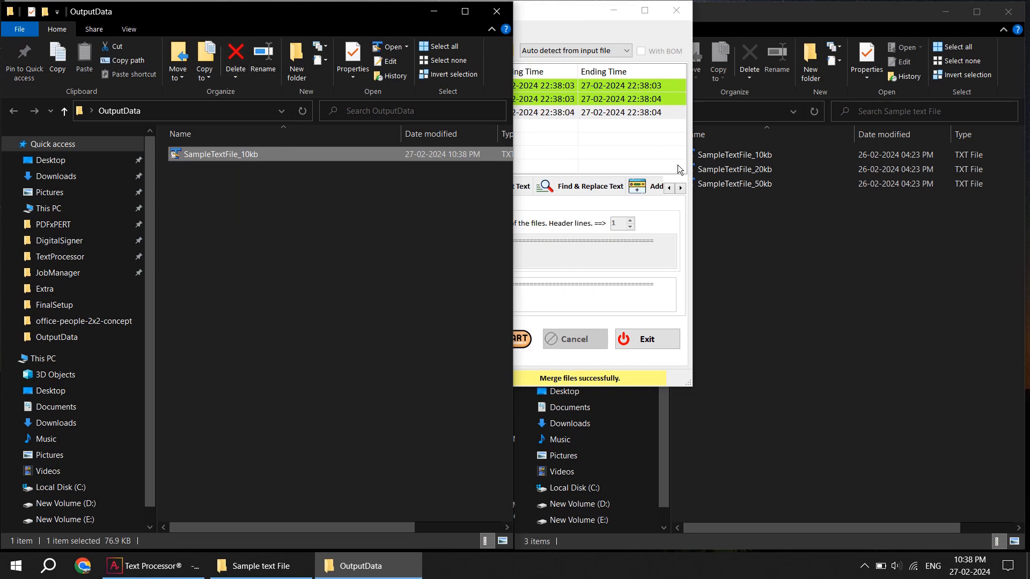
Return to Text Processor and turn off the advanced merge options.
left_click(543, 11)
left_click(58, 209)
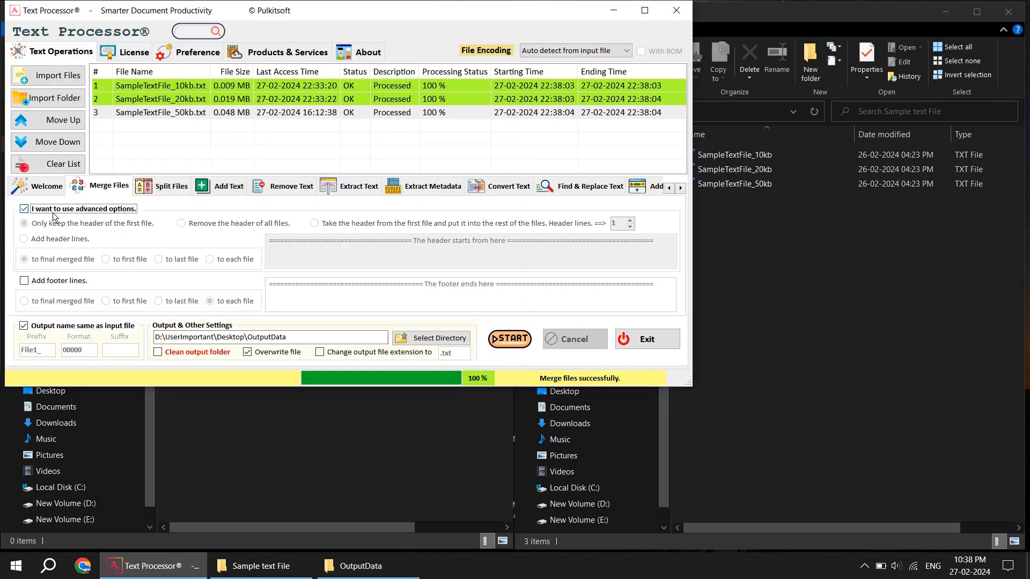
Open the file-splitting settings and look through the modes for splitting by size, number of lines and specific string.
left_click(156, 188)
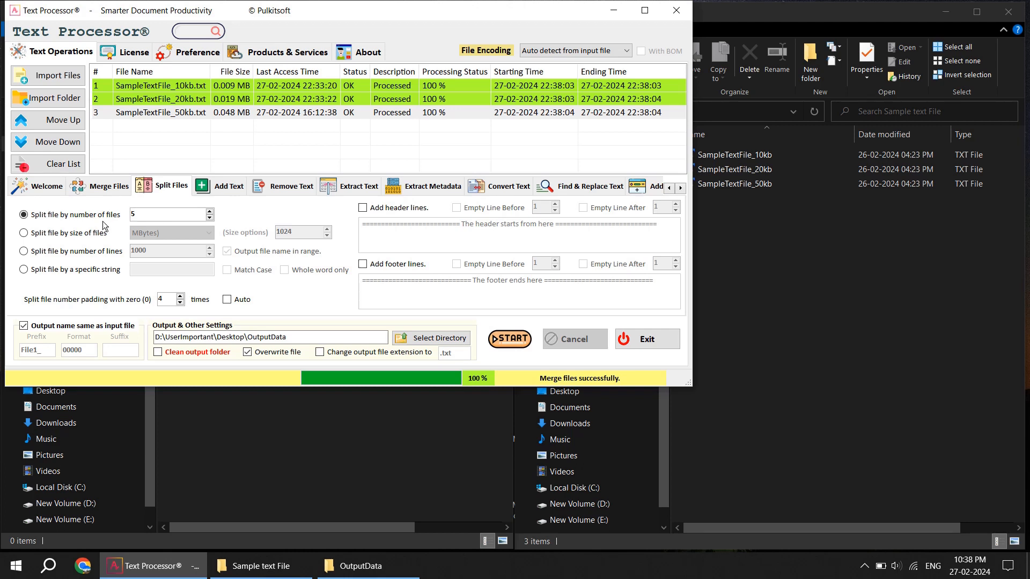
left_click(58, 233)
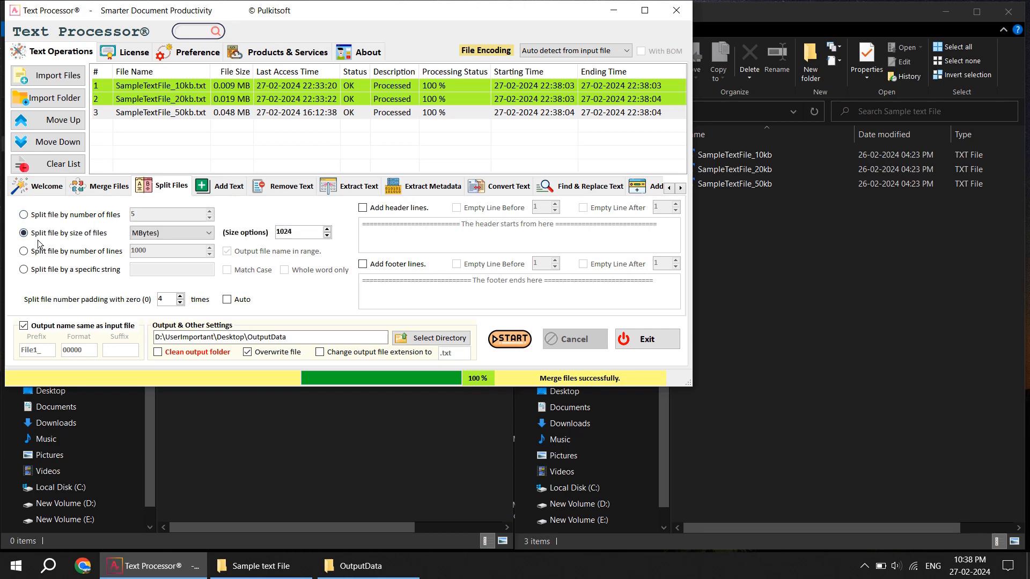
left_click(178, 232)
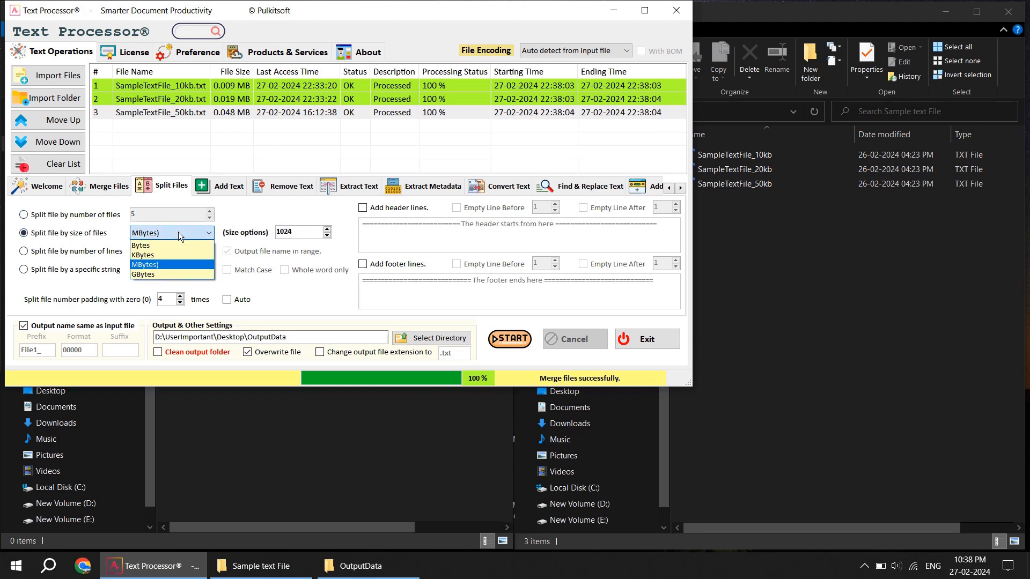
left_click(94, 254)
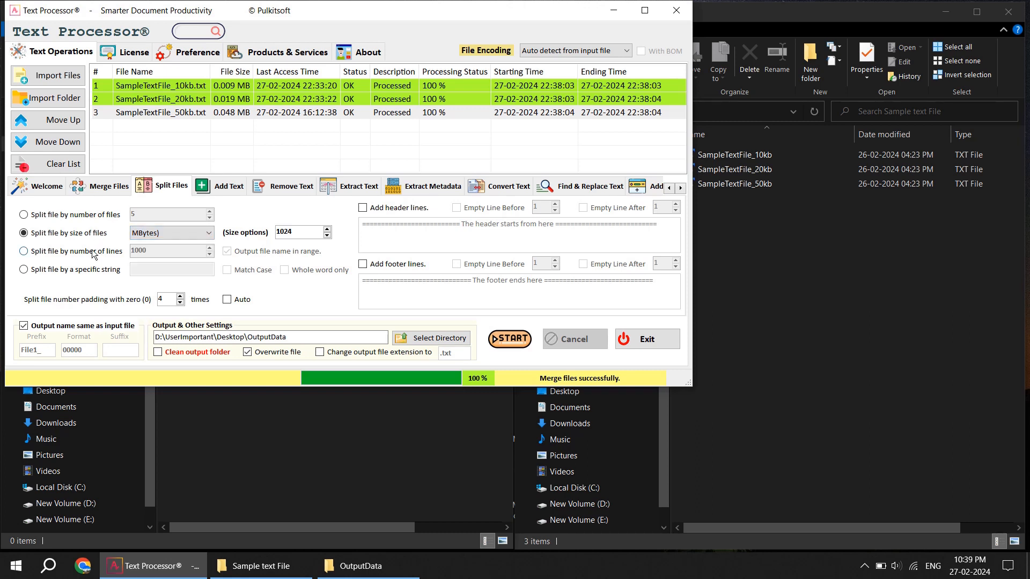
left_click(94, 254)
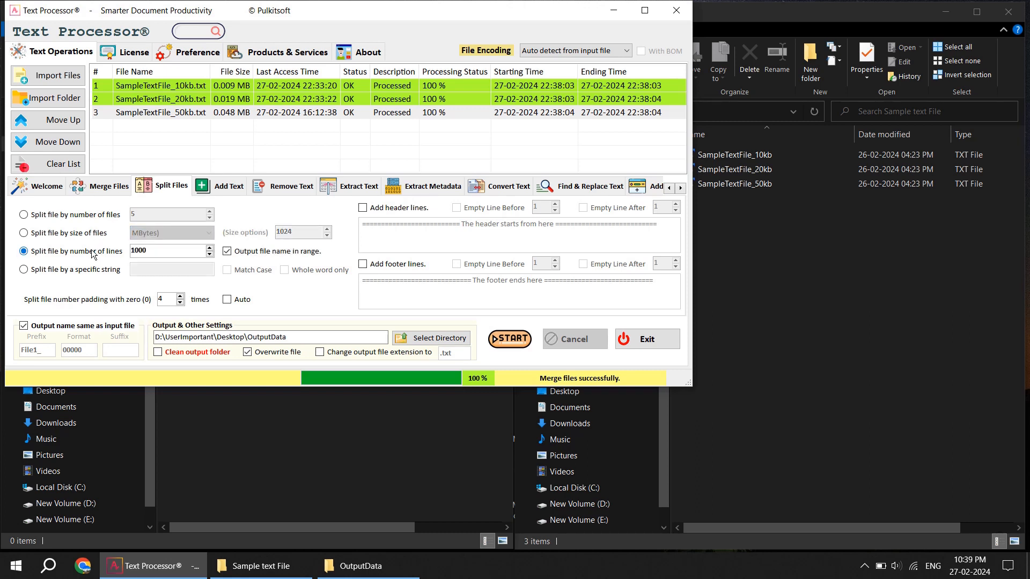
left_click(66, 272)
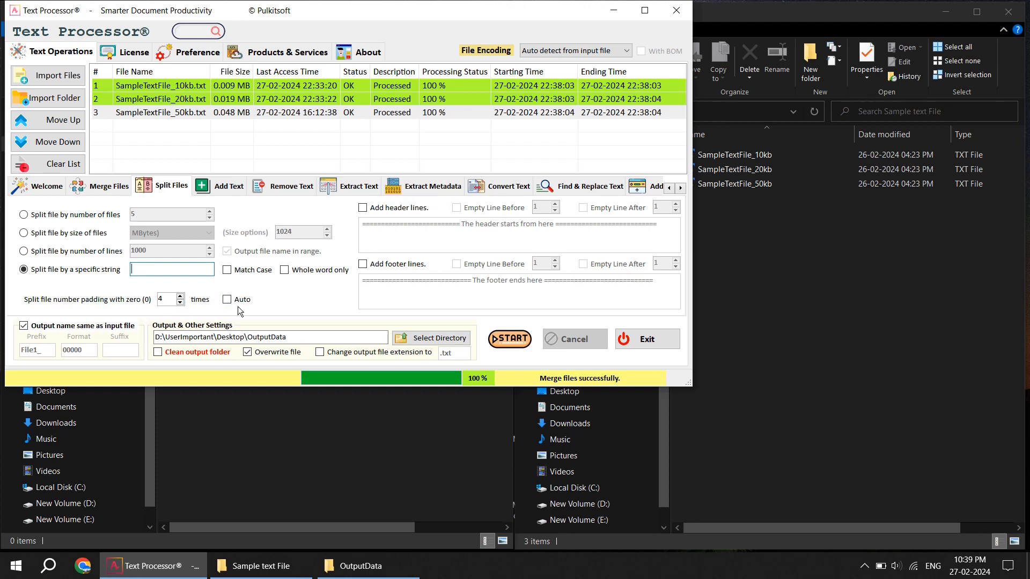
Choose splitting by number of files and set the number of files to 3.
left_click(94, 216)
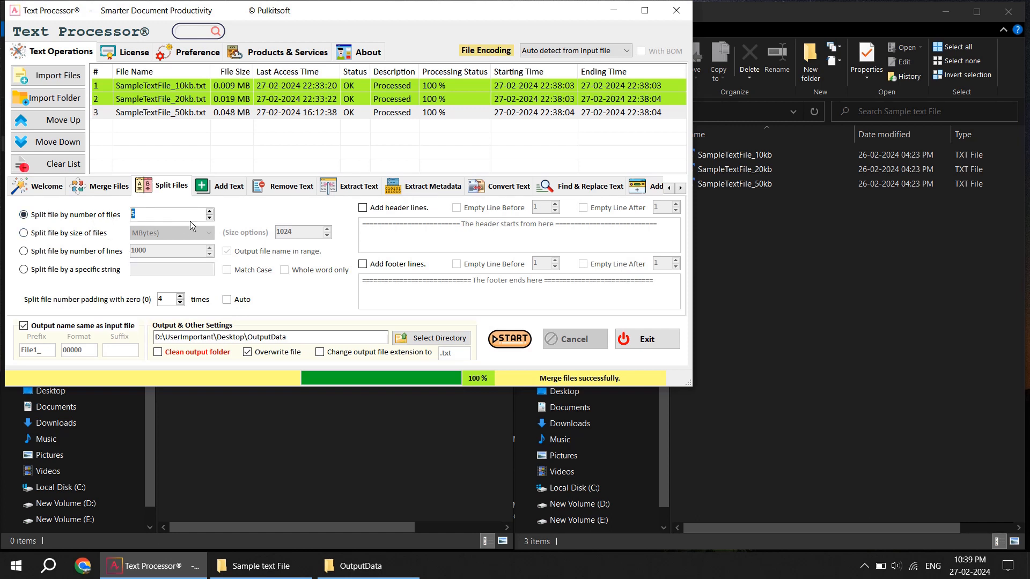
type("1")
type("200")
left_click(209, 217)
left_click(211, 219)
left_click(210, 212)
left_click(210, 218)
left_click(174, 212)
double_click(173, 212)
type("3")
Check the OutputData folder, return to Text Processor, and split the three listed text files.
left_click(358, 419)
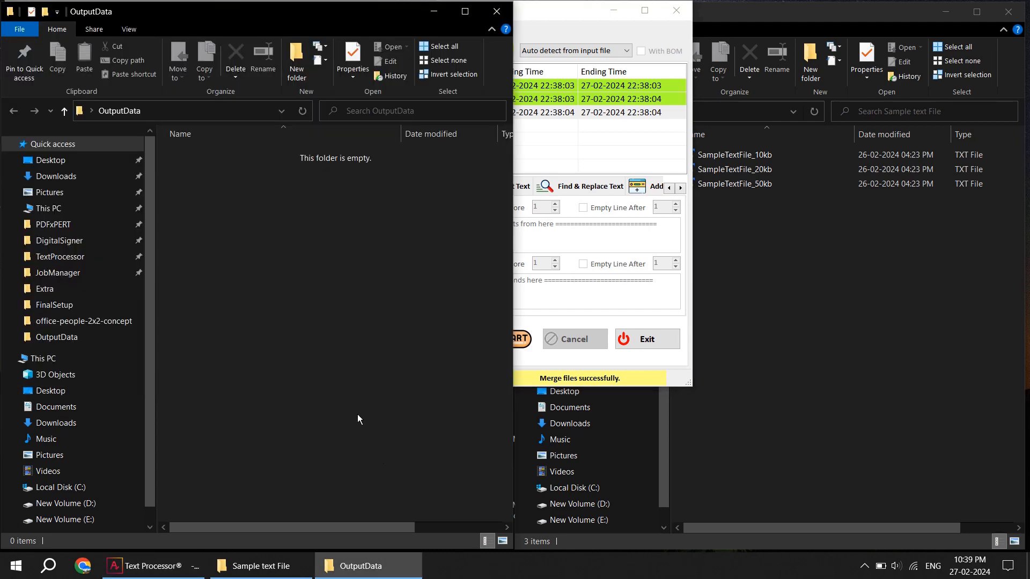
left_click(545, 12)
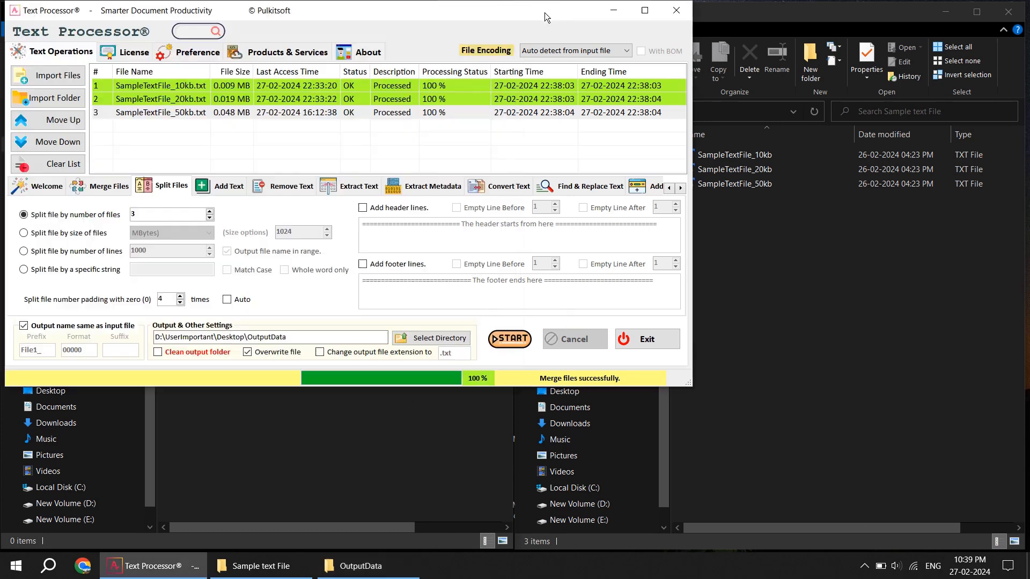
left_click(510, 339)
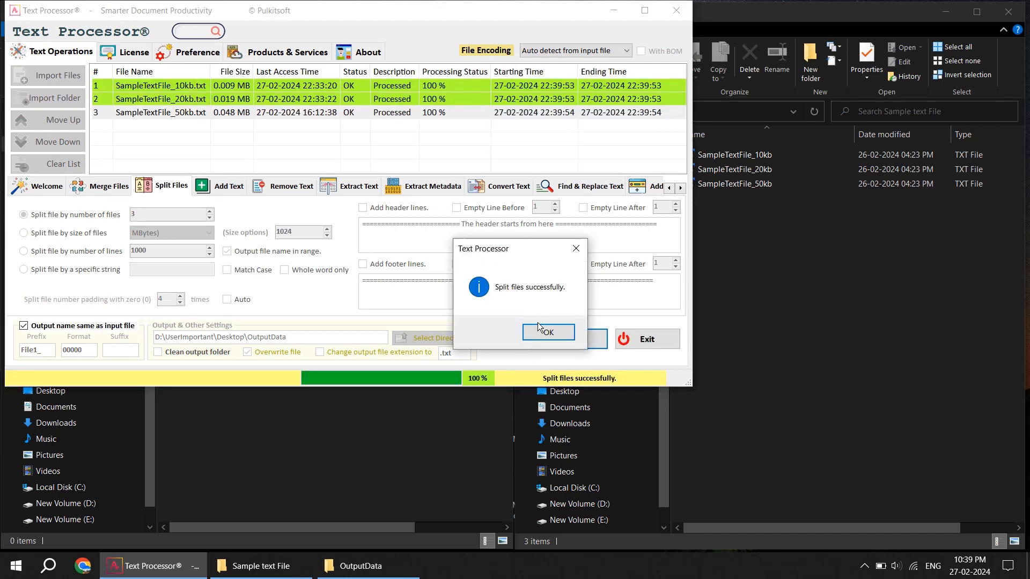
Dismiss the completion message and check the split text files in the OutputData folder.
left_click(542, 333)
left_click(265, 444)
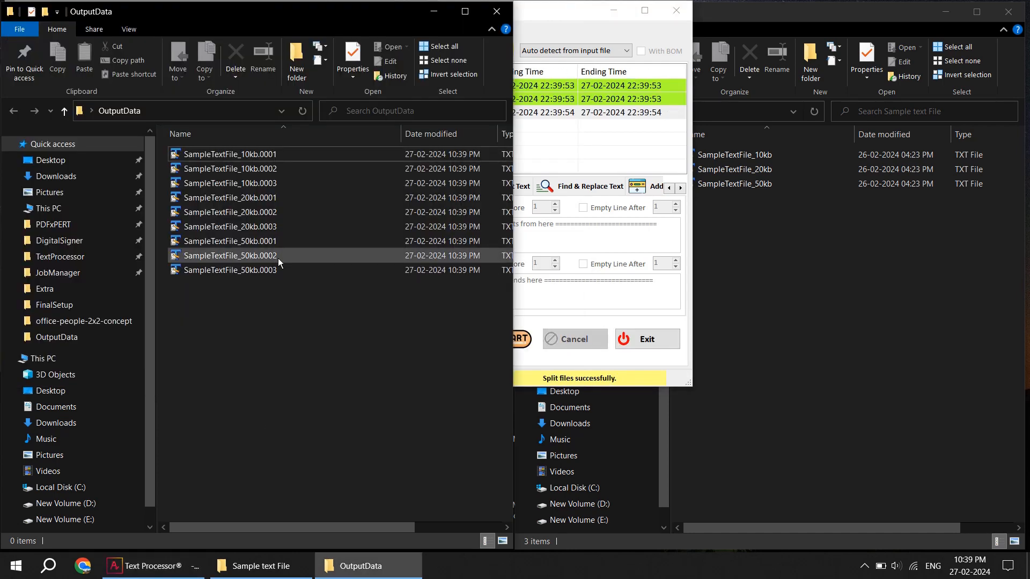
key("ctrl+a")
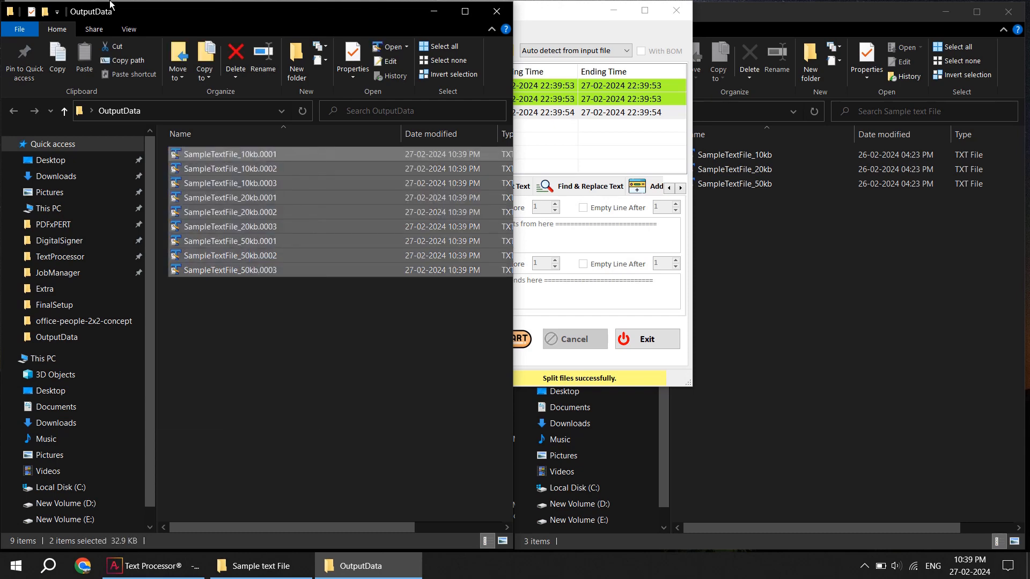
left_click(364, 299)
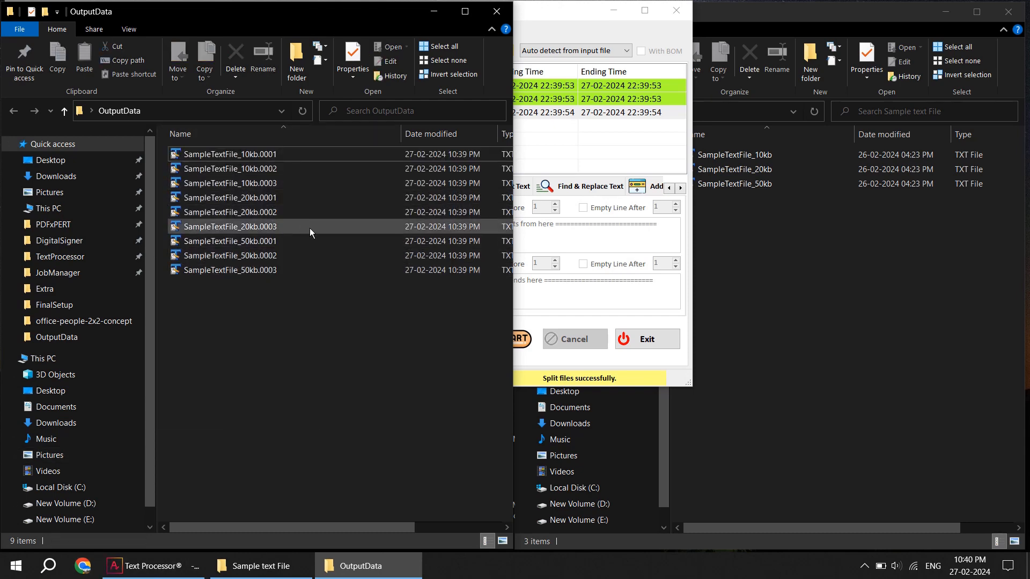
Delete all the split text files from the OutputData folder and return to Text Processor.
left_click(597, 294)
left_click(299, 432)
left_click_drag(299, 433, 161, 142)
left_click(232, 54)
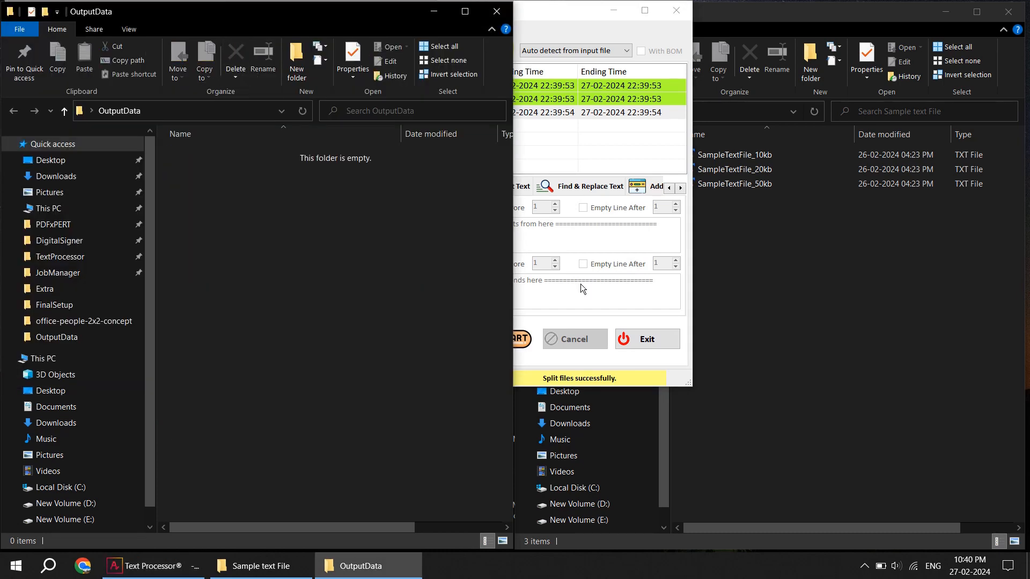
left_click(580, 285)
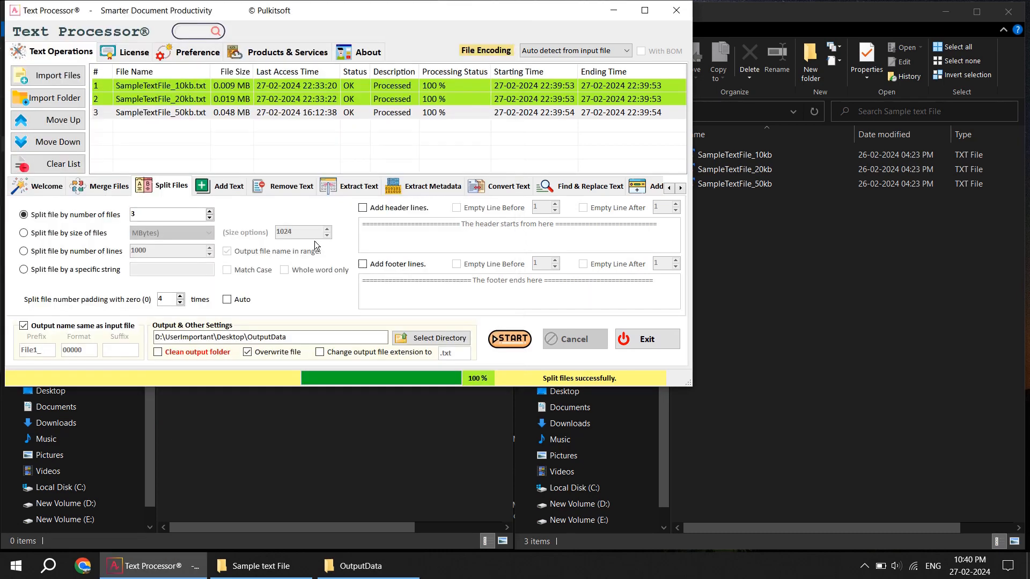
Try the split-by-size mode, choose splitting by number of lines, and call up Split Files from the list of text operations.
left_click(78, 233)
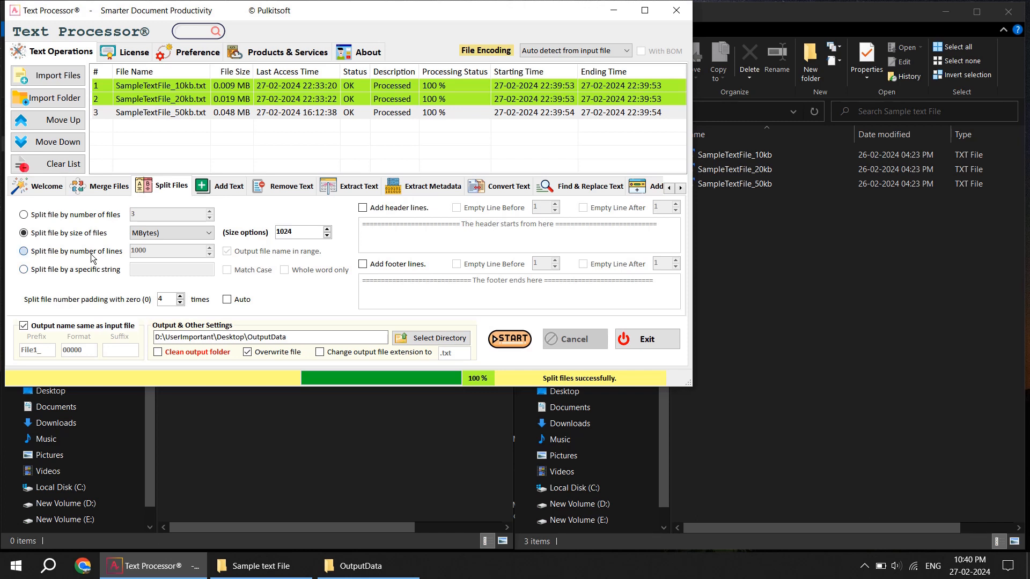
left_click(91, 252)
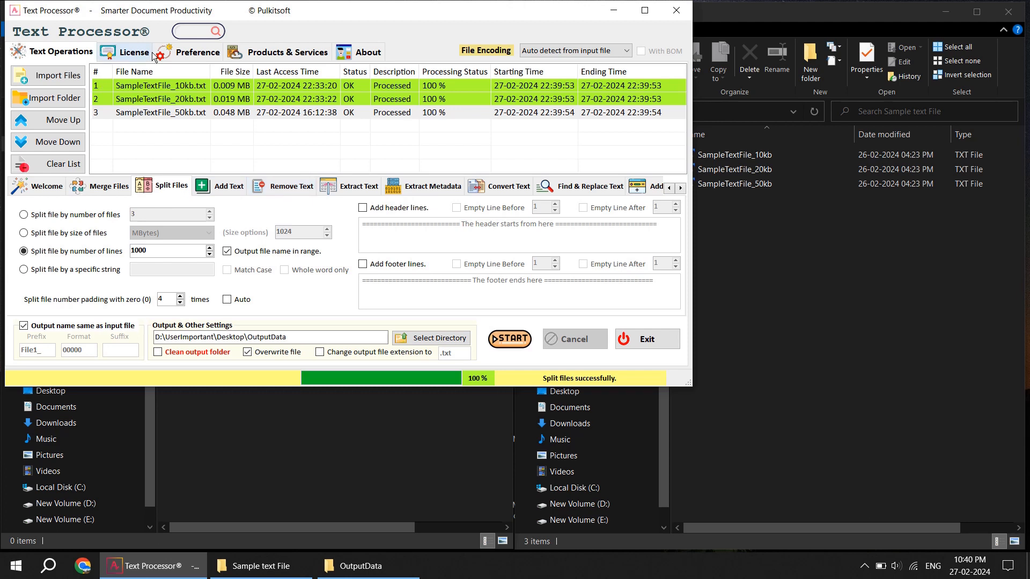
left_click(211, 33)
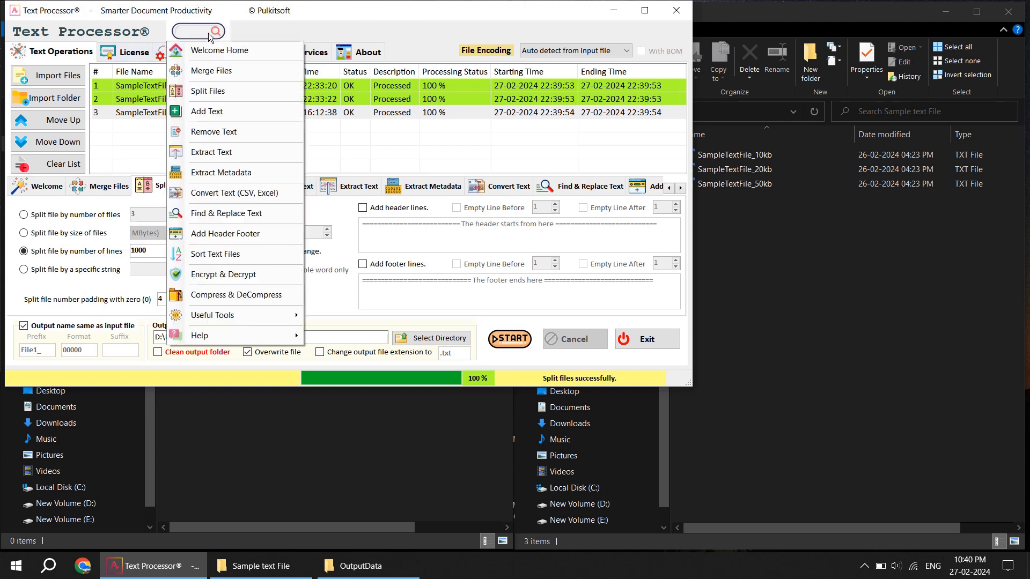
left_click(218, 98)
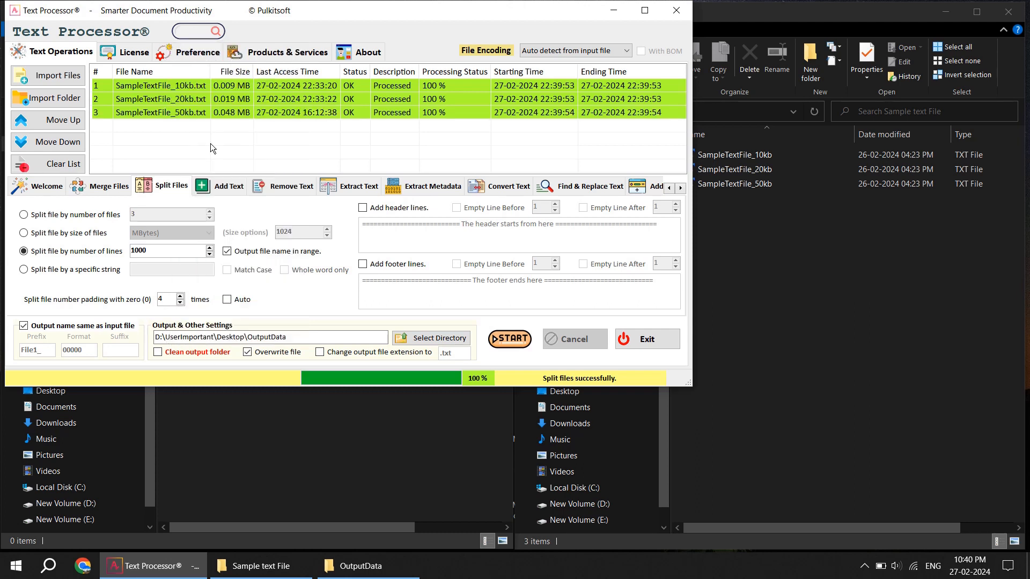